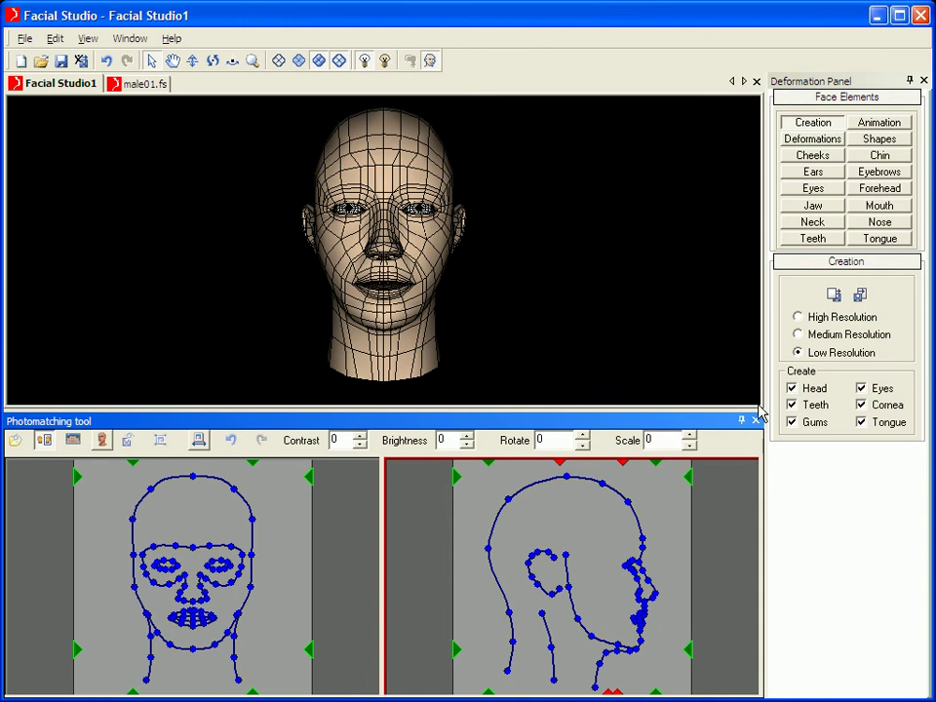
Close and reopen the Photomatching tool, and load Male01_Side.jpg as the side-view photo
{"action": "left_click", "coordinate": [755, 421]}
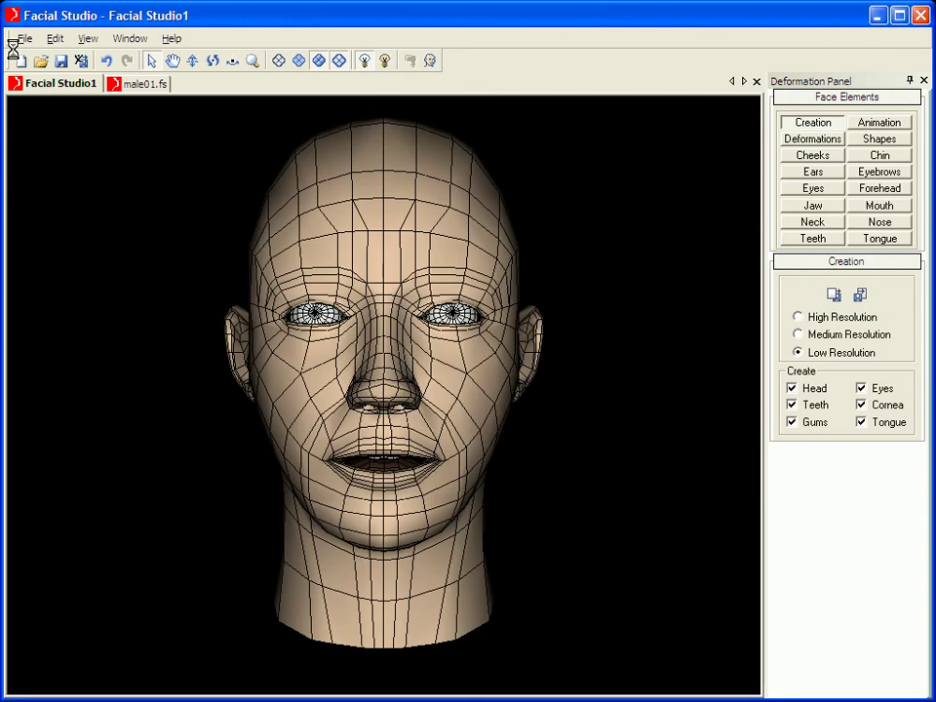
{"action": "left_click", "coordinate": [432, 61]}
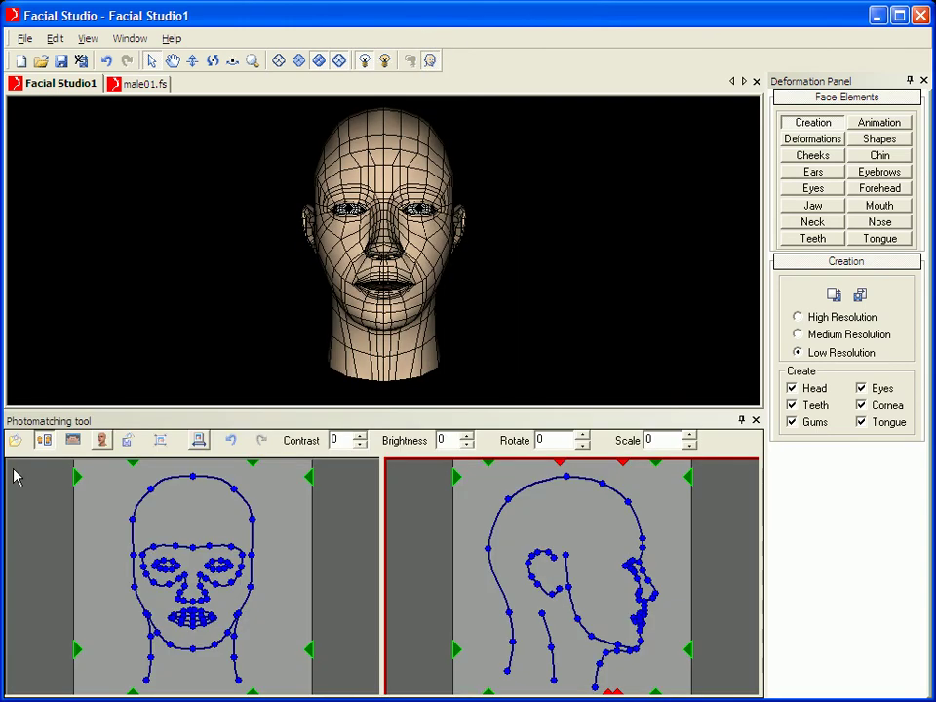
{"action": "left_click", "coordinate": [14, 442]}
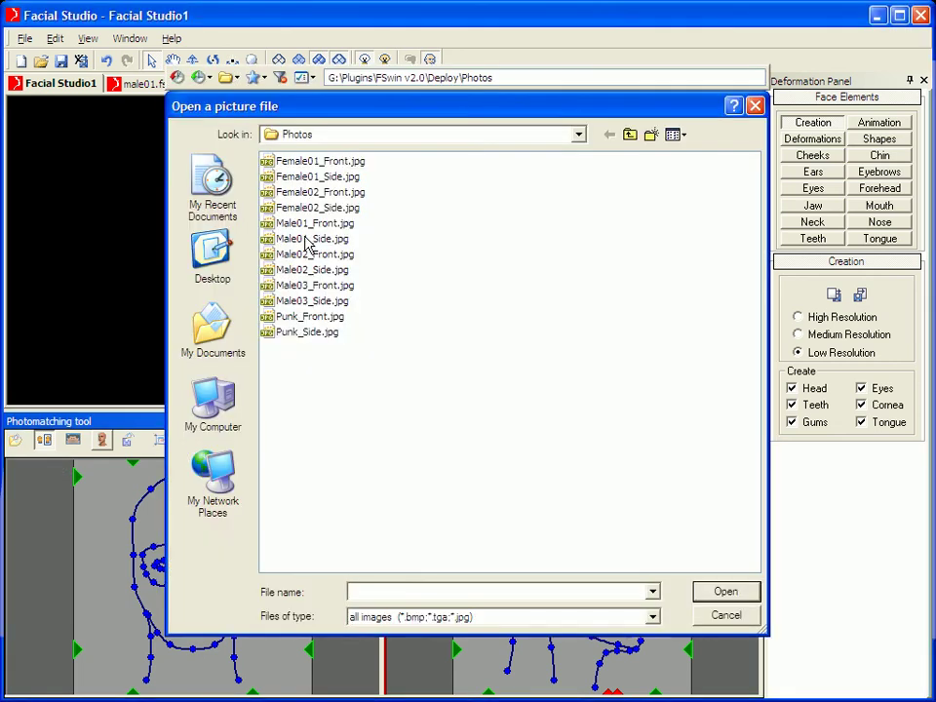
{"action": "left_click", "coordinate": [309, 241]}
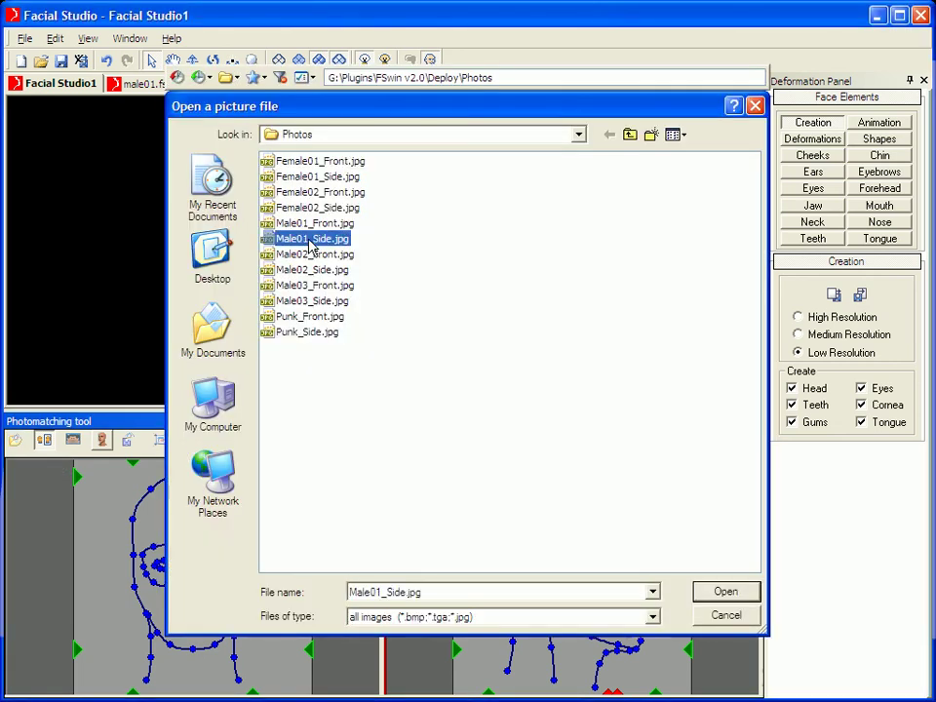
{"action": "double_click", "coordinate": [309, 241]}
Load Male01_Front.jpg as the front-view photo, using thumbnails to pick the file
{"action": "left_click", "coordinate": [27, 459]}
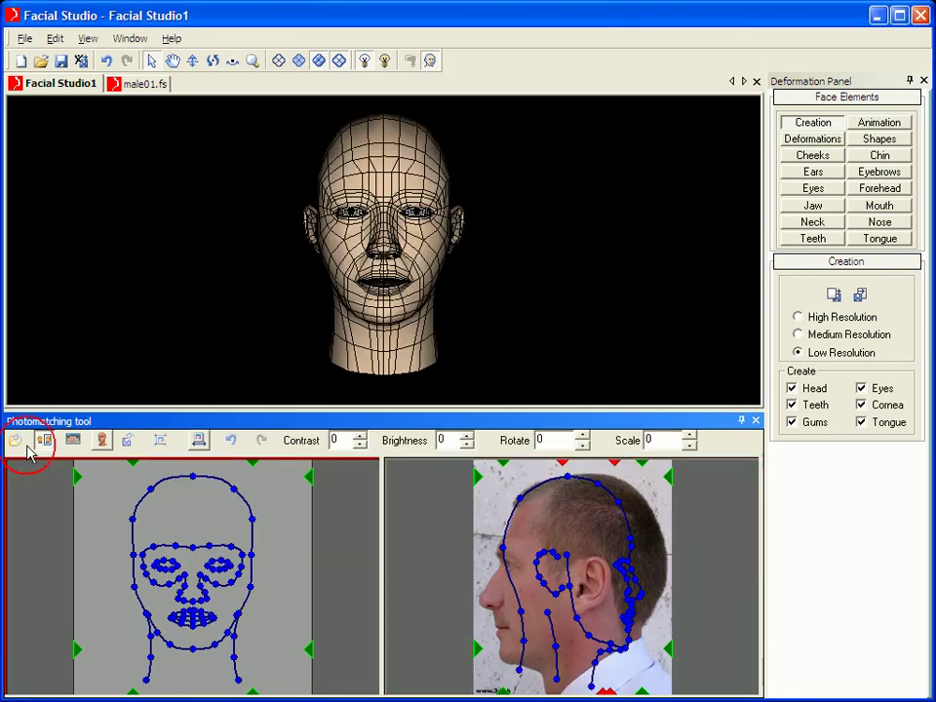
{"action": "left_click", "coordinate": [21, 443]}
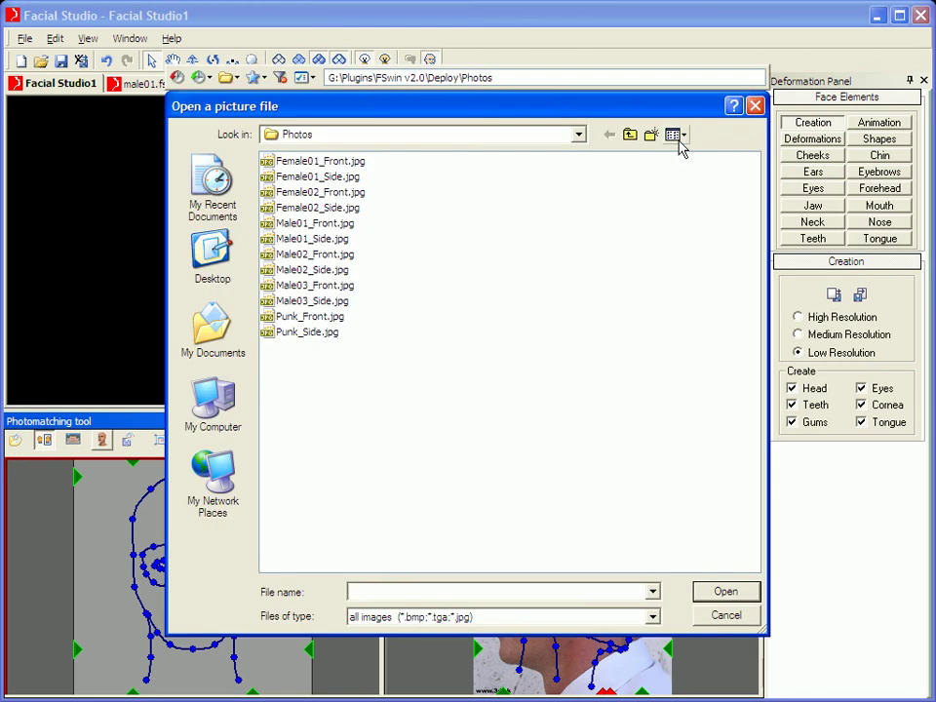
{"action": "left_click", "coordinate": [678, 136]}
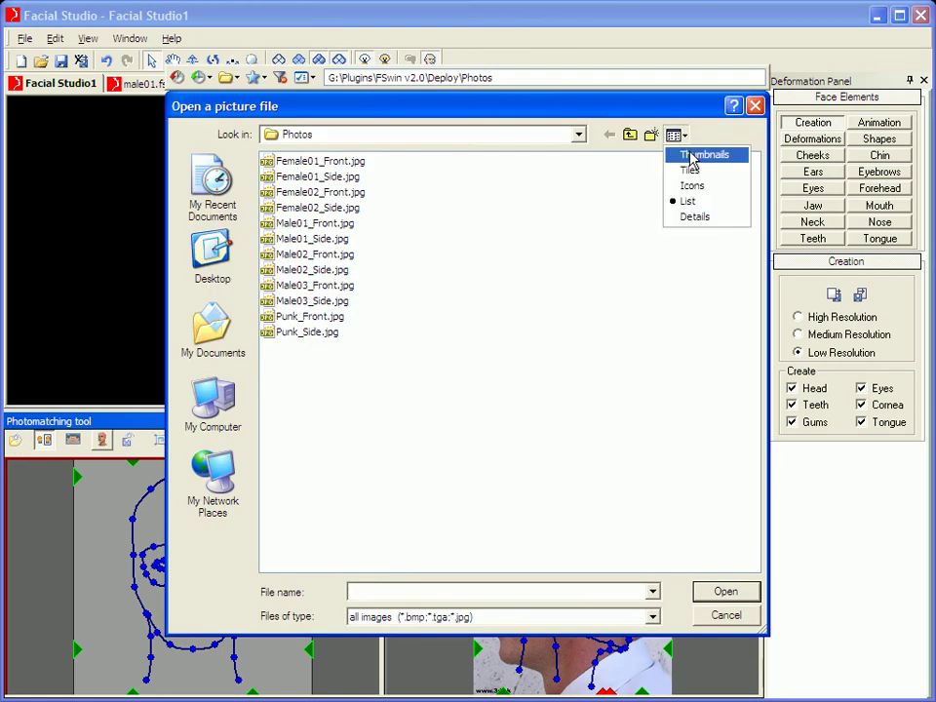
{"action": "left_click", "coordinate": [692, 156]}
{"action": "left_click", "coordinate": [317, 367]}
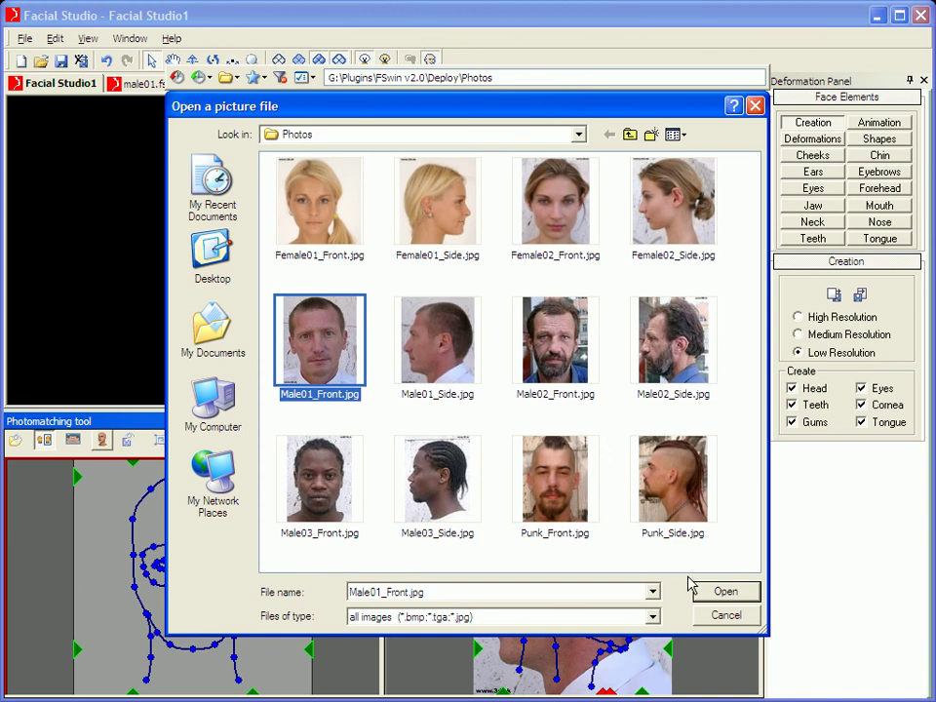
{"action": "left_click", "coordinate": [721, 595]}
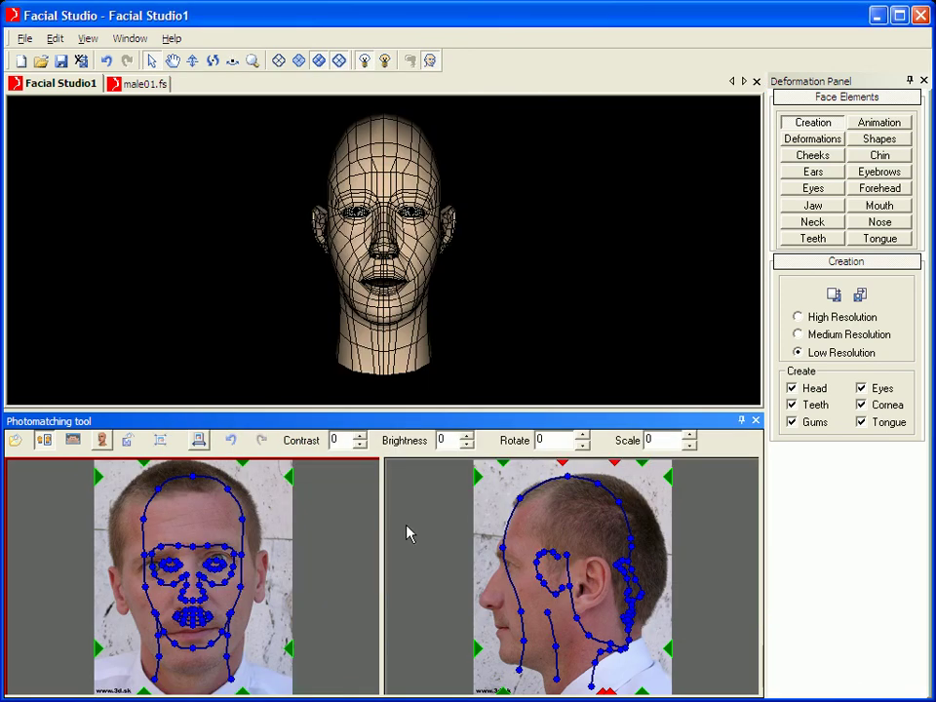
Flip the side photo horizontally so that the face points the same way as the side outline
{"action": "left_click", "coordinate": [410, 534]}
{"action": "scroll", "coordinate": [504, 565], "scroll_direction": "up", "scroll_amount": 1}
{"action": "scroll", "coordinate": [504, 565], "scroll_direction": "down", "scroll_amount": 2}
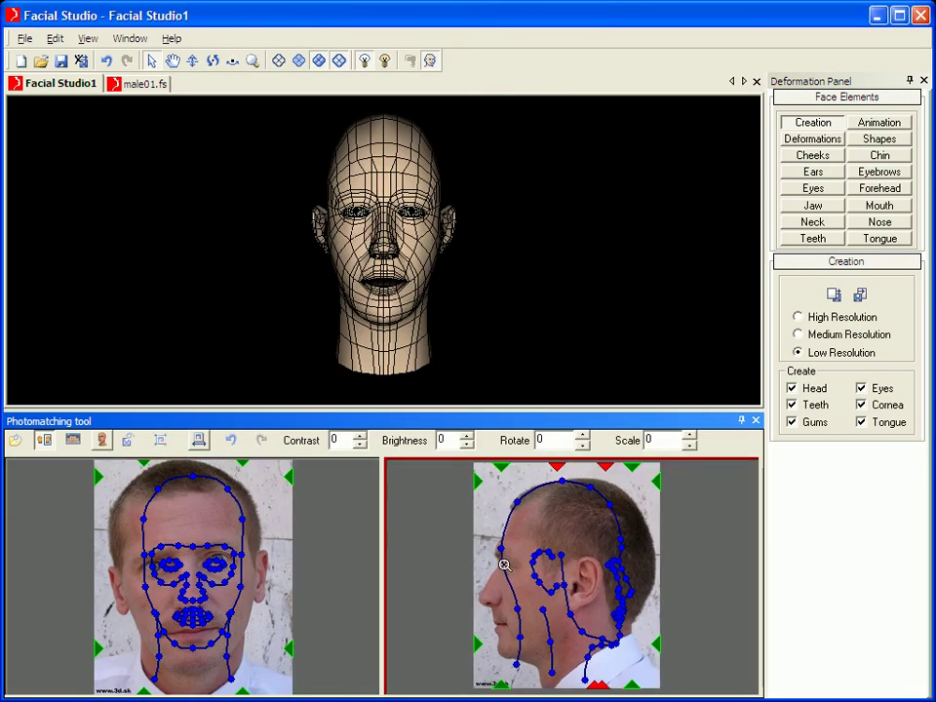
{"action": "scroll", "coordinate": [504, 565], "scroll_direction": "down", "scroll_amount": 1}
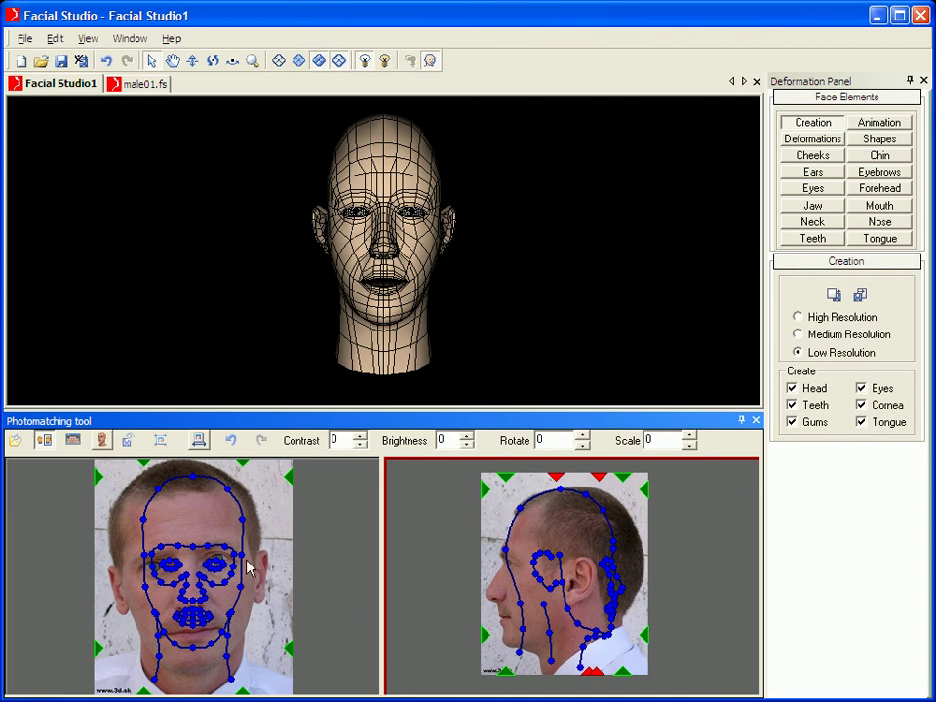
{"action": "left_click", "coordinate": [199, 441]}
{"action": "left_click", "coordinate": [372, 554]}
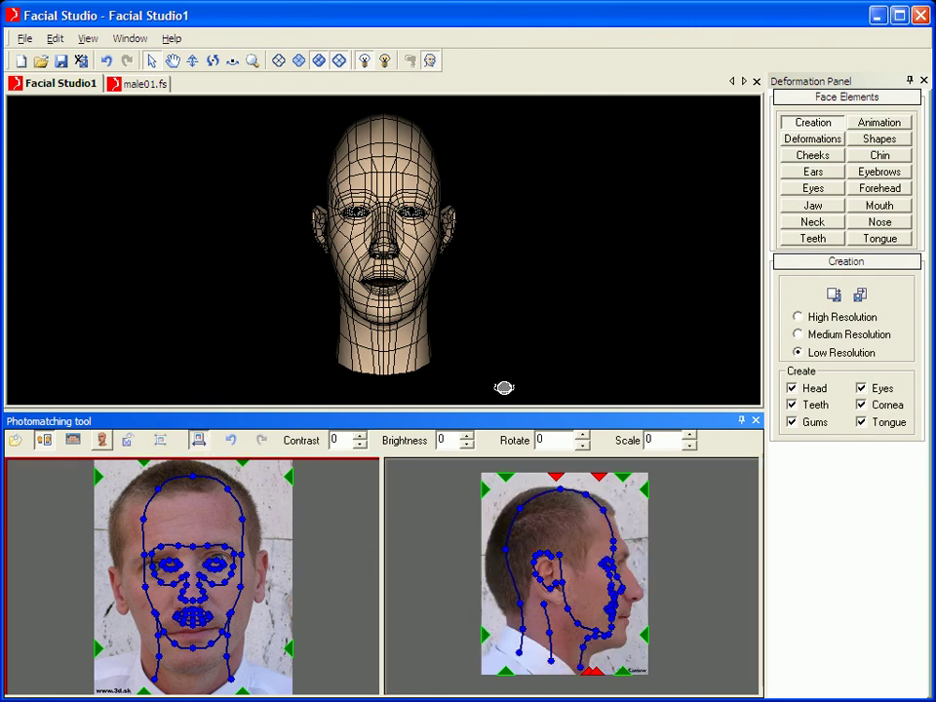
Enlarge the Photomatching tool area and fit the entire side photo within its view
{"action": "left_click_drag", "start_coordinate": [488, 421], "coordinate": [488, 335]}
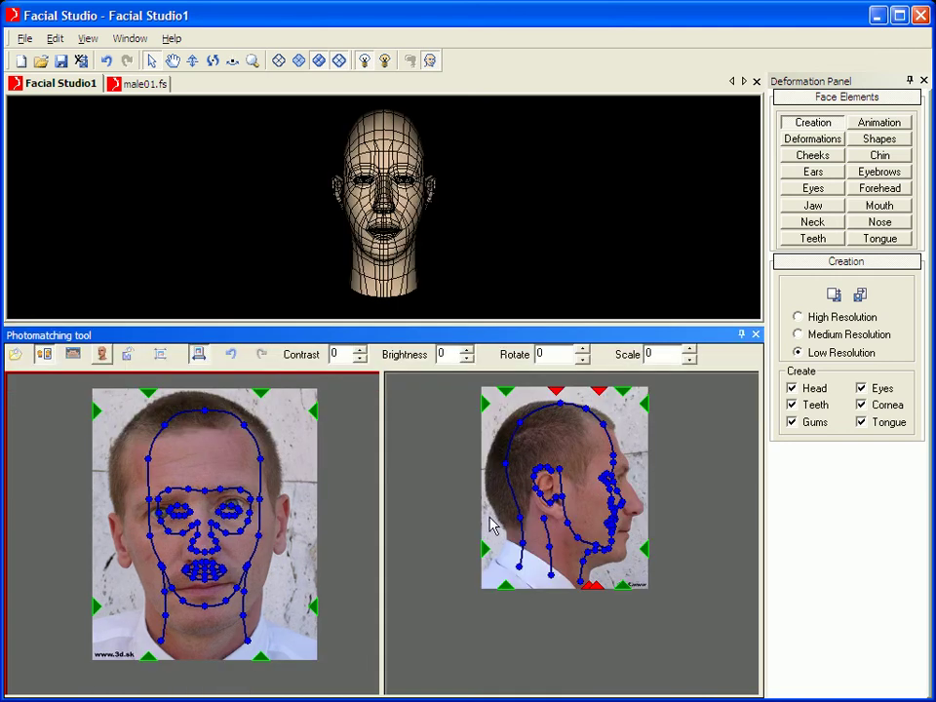
{"action": "left_click", "coordinate": [488, 506]}
{"action": "scroll", "coordinate": [488, 499], "scroll_direction": "up", "scroll_amount": 1}
{"action": "middle_click_drag", "start_coordinate": [488, 499], "coordinate": [506, 546]}
{"action": "scroll", "coordinate": [506, 547], "scroll_direction": "down", "scroll_amount": 1}
{"action": "scroll", "coordinate": [505, 547], "scroll_direction": "up", "scroll_amount": 6}
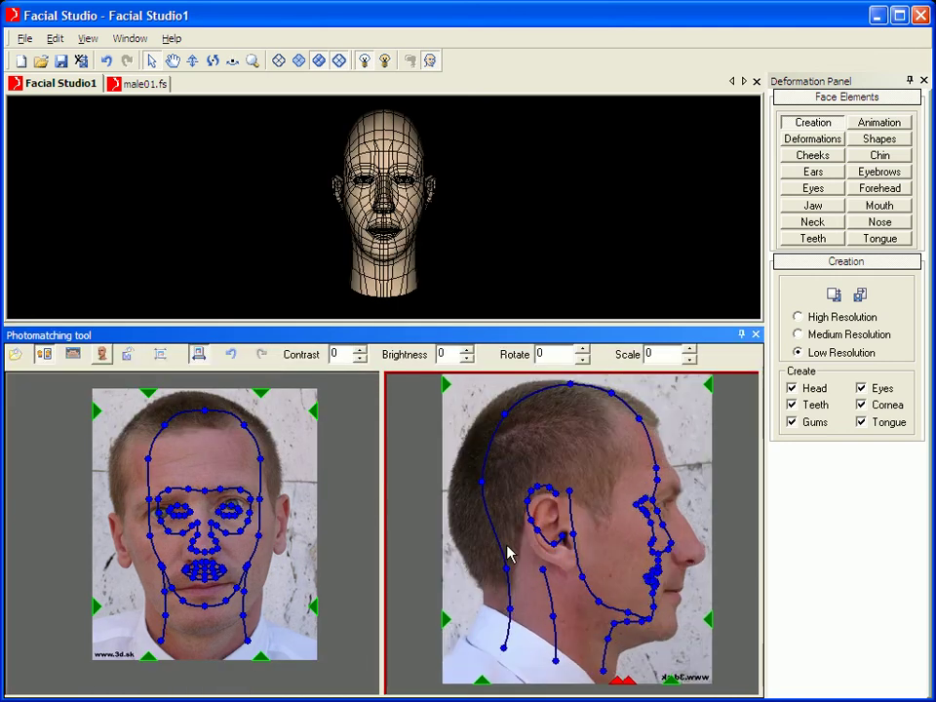
{"action": "scroll", "coordinate": [505, 547], "scroll_direction": "down", "scroll_amount": 1}
{"action": "scroll", "coordinate": [411, 505], "scroll_direction": "down", "scroll_amount": 1}
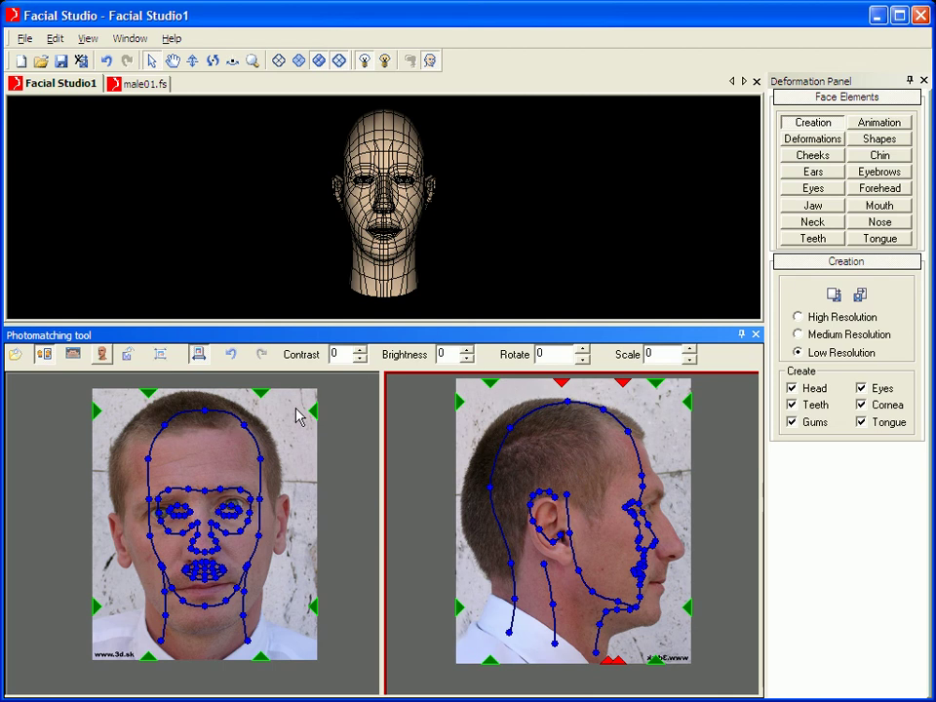
Fit the front outline to the face by moving its green guides to the head top, chin and both sides of the head
{"action": "left_click_drag", "start_coordinate": [316, 413], "coordinate": [323, 399]}
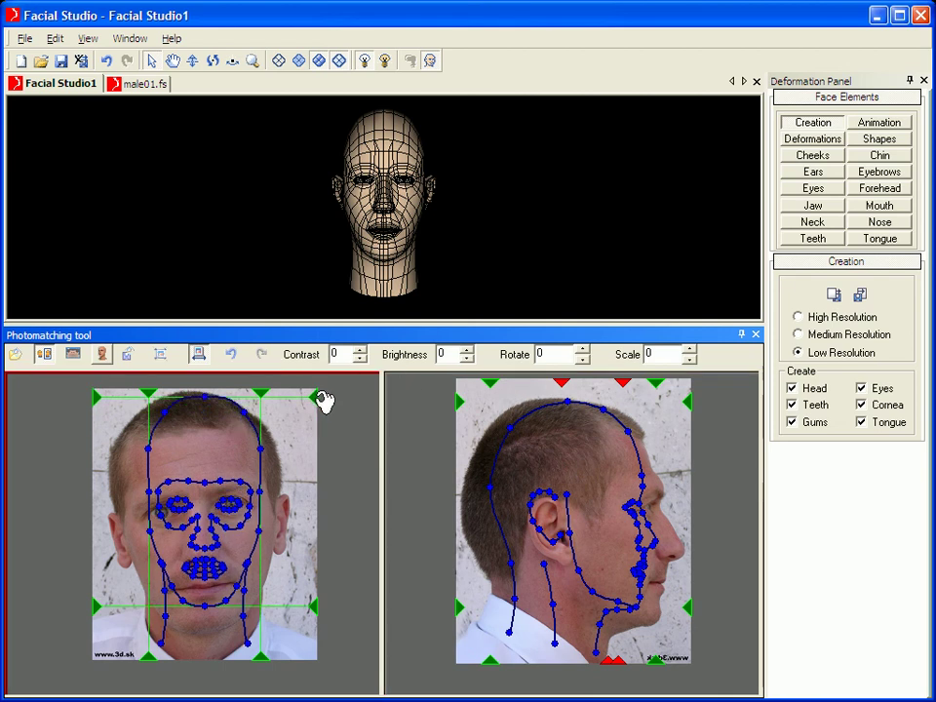
{"action": "left_click_drag", "start_coordinate": [313, 606], "coordinate": [314, 634]}
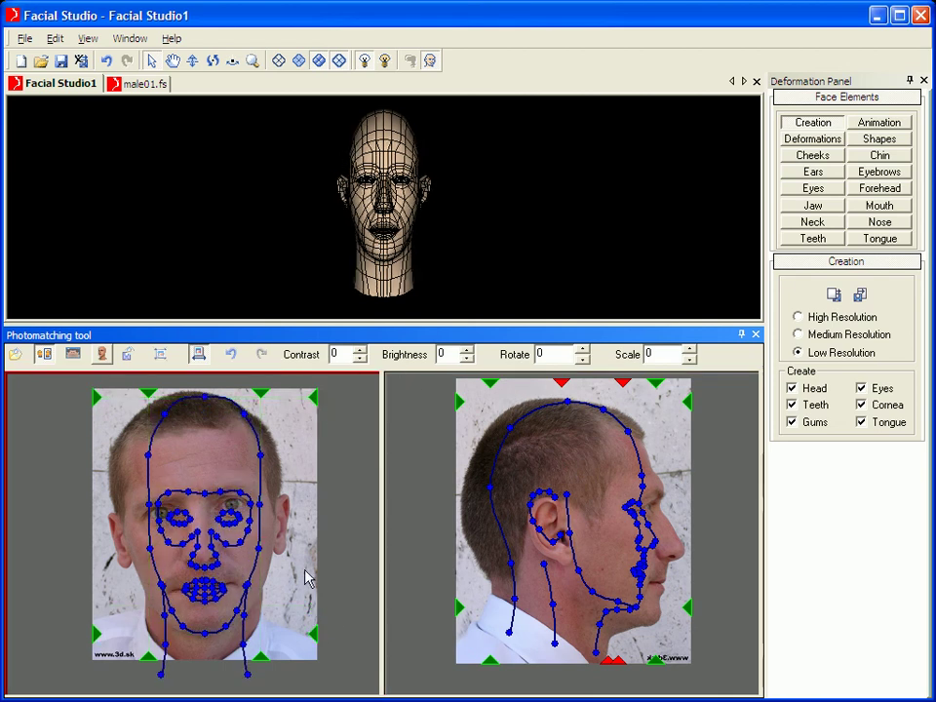
{"action": "left_click_drag", "start_coordinate": [257, 395], "coordinate": [264, 392]}
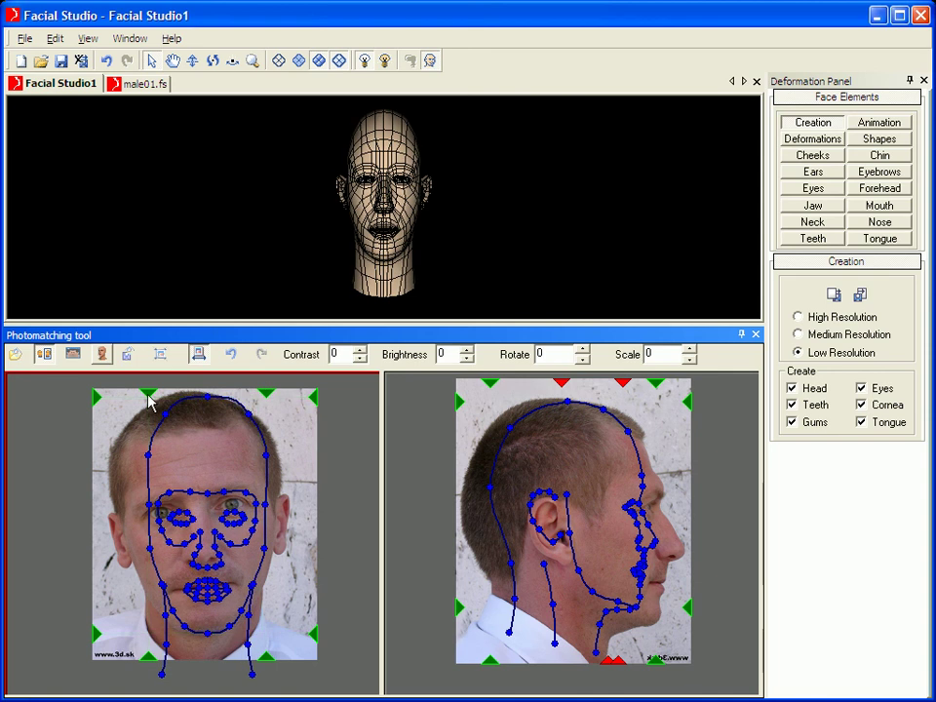
{"action": "left_click_drag", "start_coordinate": [148, 397], "coordinate": [127, 396]}
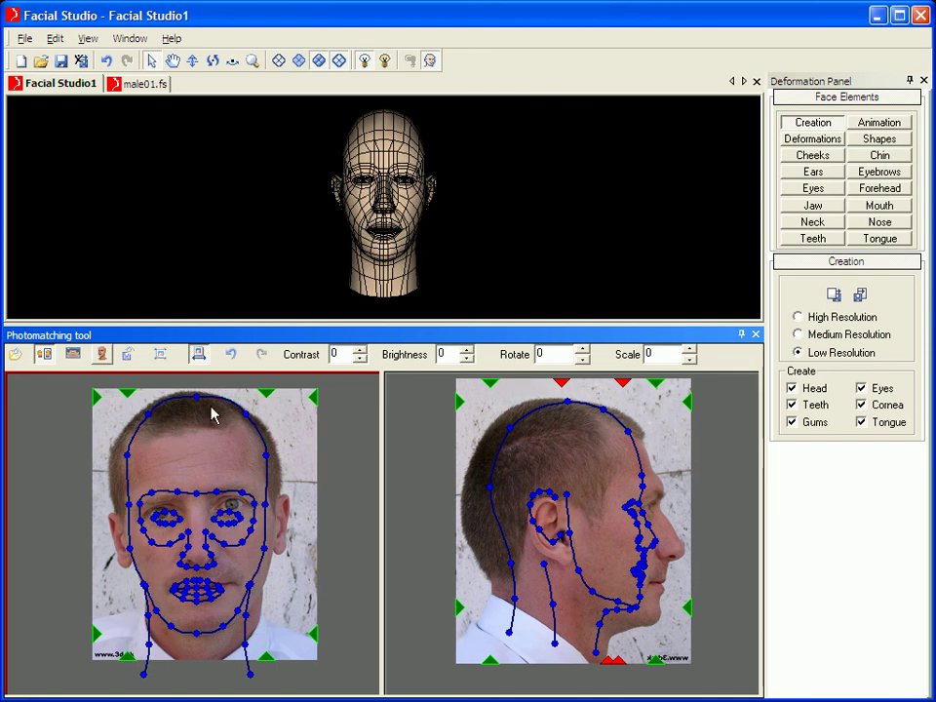
Straighten the tilted face by setting the front photo's rotation to -8
{"action": "left_click", "coordinate": [582, 361]}
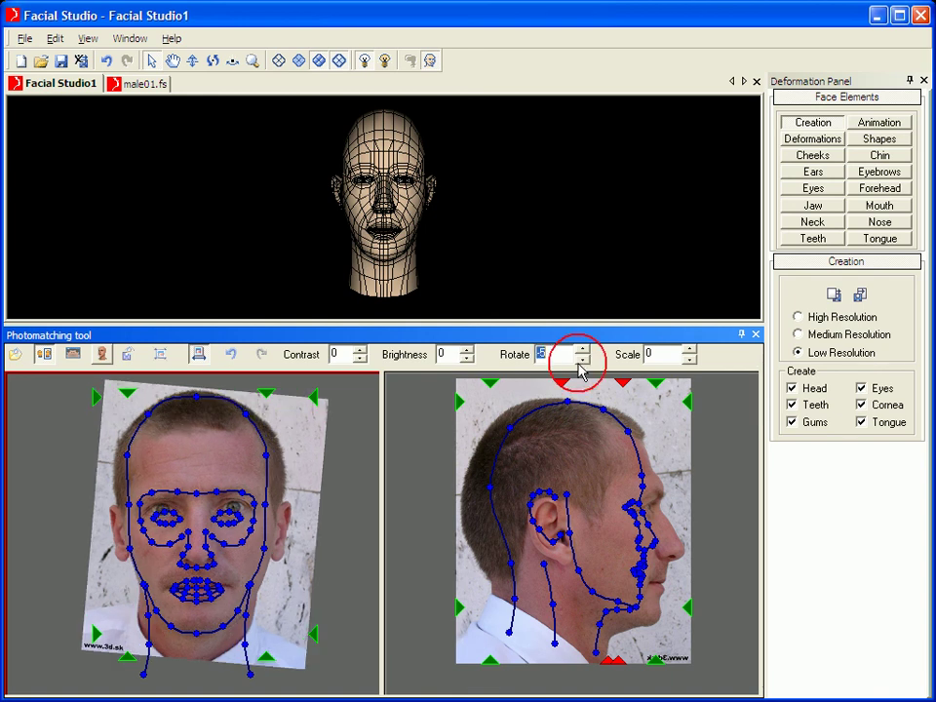
{"action": "left_click", "coordinate": [583, 361]}
{"action": "left_click", "coordinate": [231, 358]}
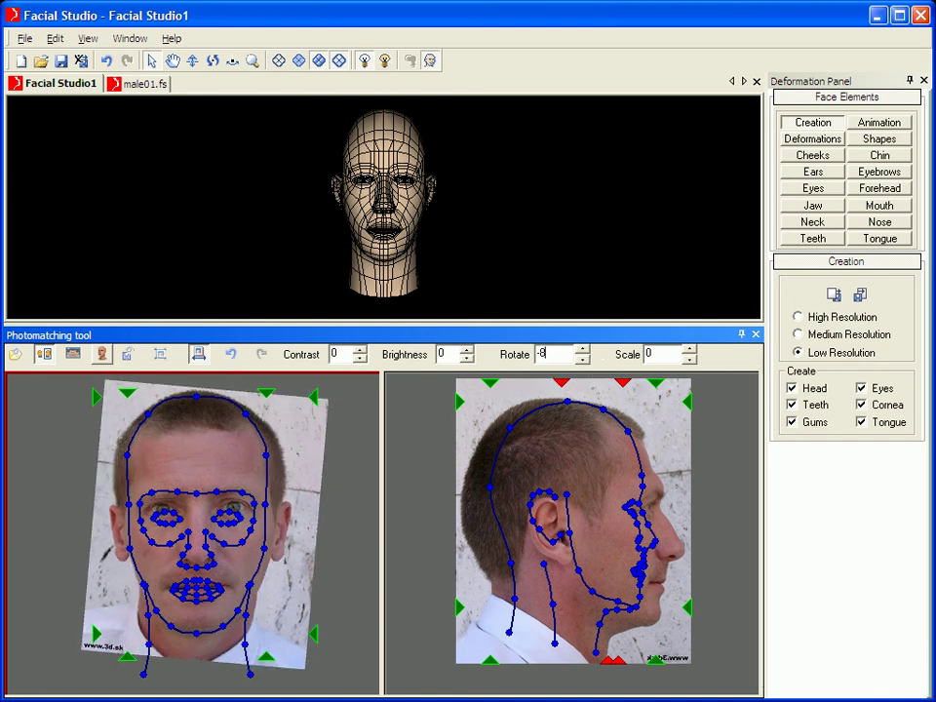
{"action": "type", "text": "-8"}
{"action": "key", "text": "Tab"}
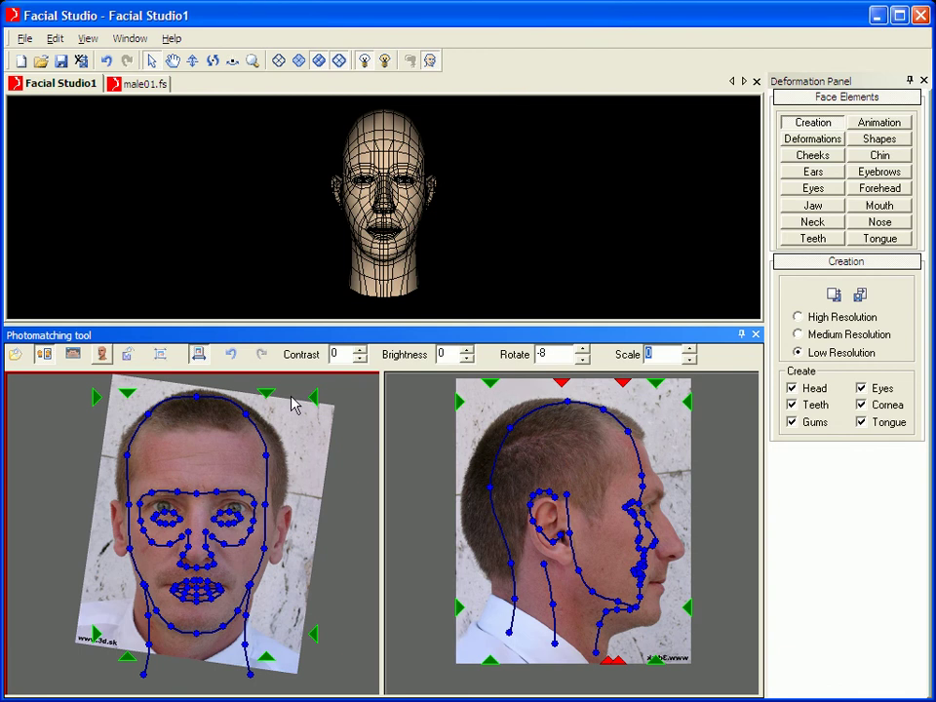
Refine the front outline's green guides to match the top, chin and sides of the rotated head
{"action": "mouse_move", "coordinate": [313, 397]}
{"action": "left_mouse_down"}
{"action": "mouse_move", "coordinate": [331, 389]}
{"action": "mouse_move", "coordinate": [326, 398]}
{"action": "left_mouse_up"}
{"action": "left_click_drag", "start_coordinate": [315, 637], "coordinate": [276, 658]}
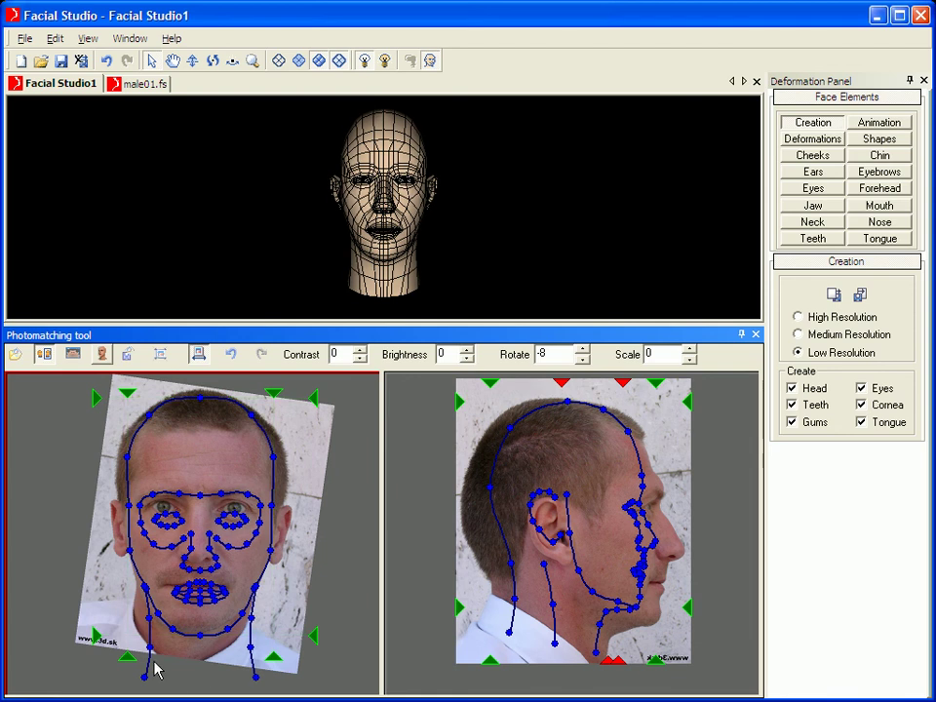
{"action": "left_click_drag", "start_coordinate": [128, 659], "coordinate": [127, 659]}
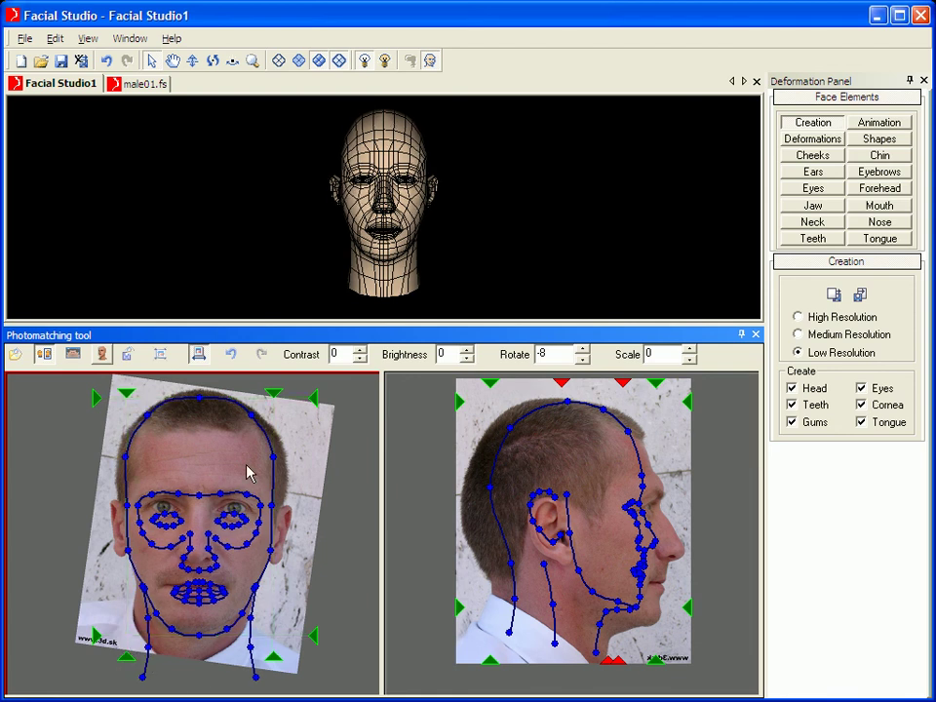
Fit the side outline to the profile by moving its green guides to the back of the head, the nose side and the chin
{"action": "left_click", "coordinate": [480, 394]}
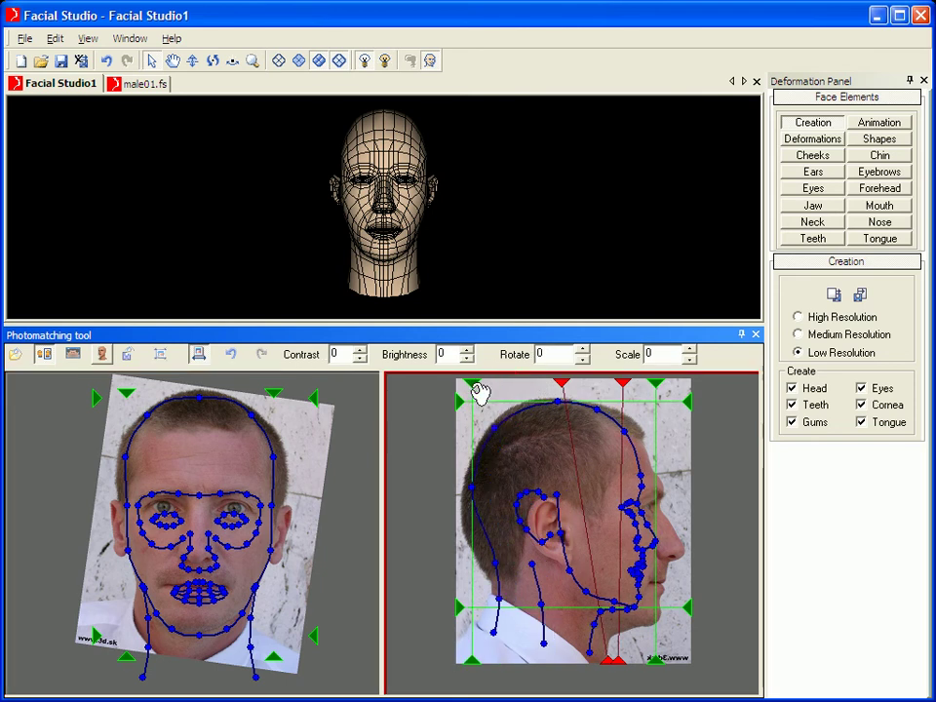
{"action": "left_click_drag", "start_coordinate": [476, 390], "coordinate": [470, 390]}
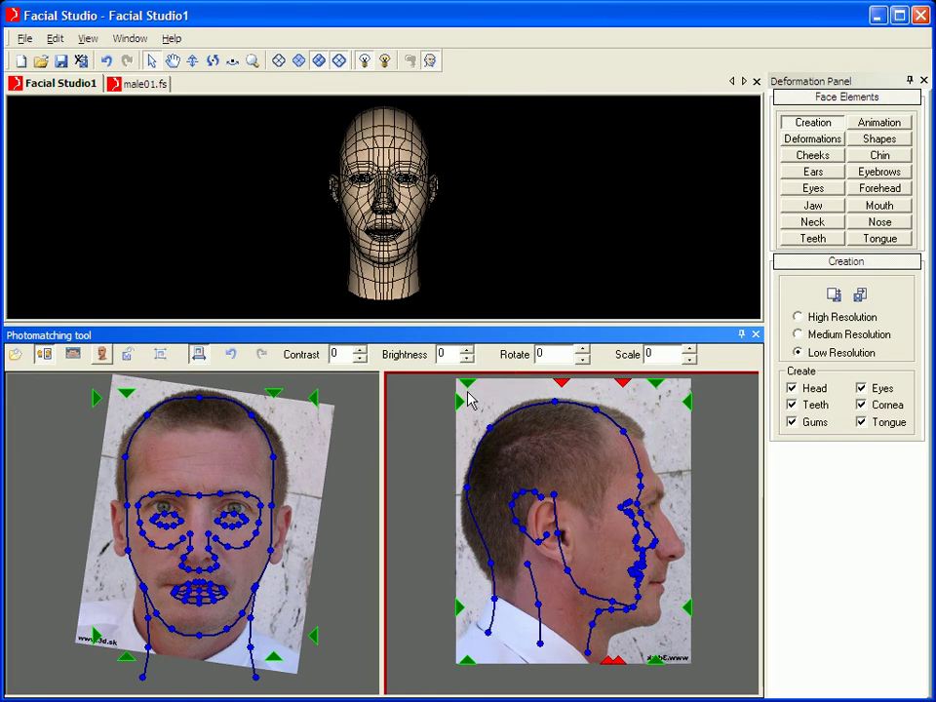
{"action": "left_click_drag", "start_coordinate": [655, 389], "coordinate": [675, 390]}
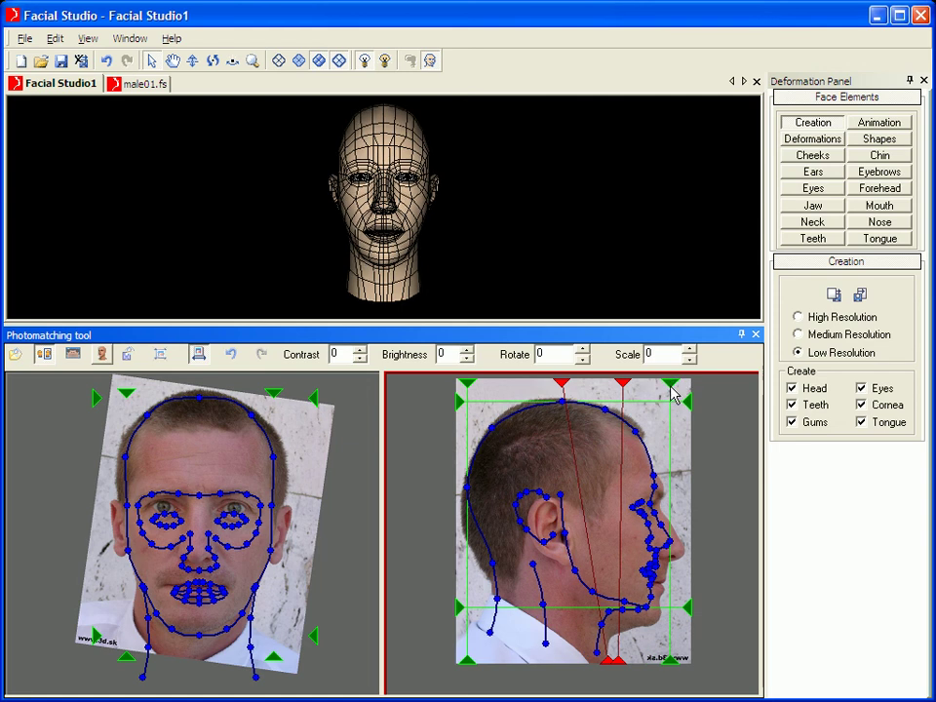
{"action": "left_click_drag", "start_coordinate": [690, 608], "coordinate": [688, 660]}
{"action": "left_click_drag", "start_coordinate": [464, 663], "coordinate": [469, 667]}
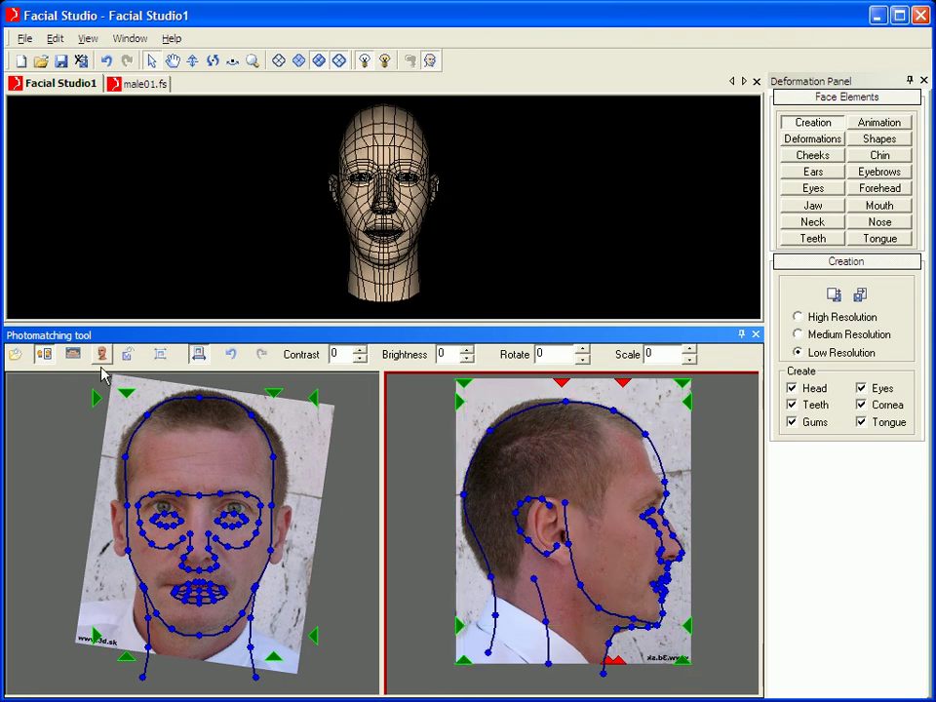
Apply the photo texture to the 3D head, hide the wireframe edges and view the textured head from several angles
{"action": "left_click", "coordinate": [102, 356]}
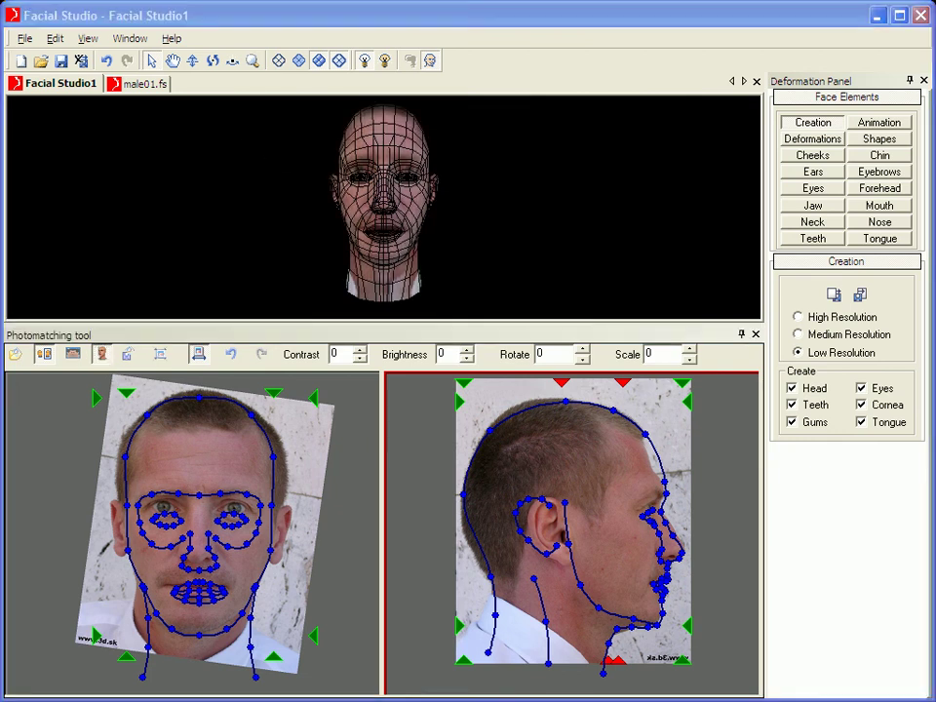
{"action": "left_click_drag", "start_coordinate": [450, 208], "coordinate": [419, 203]}
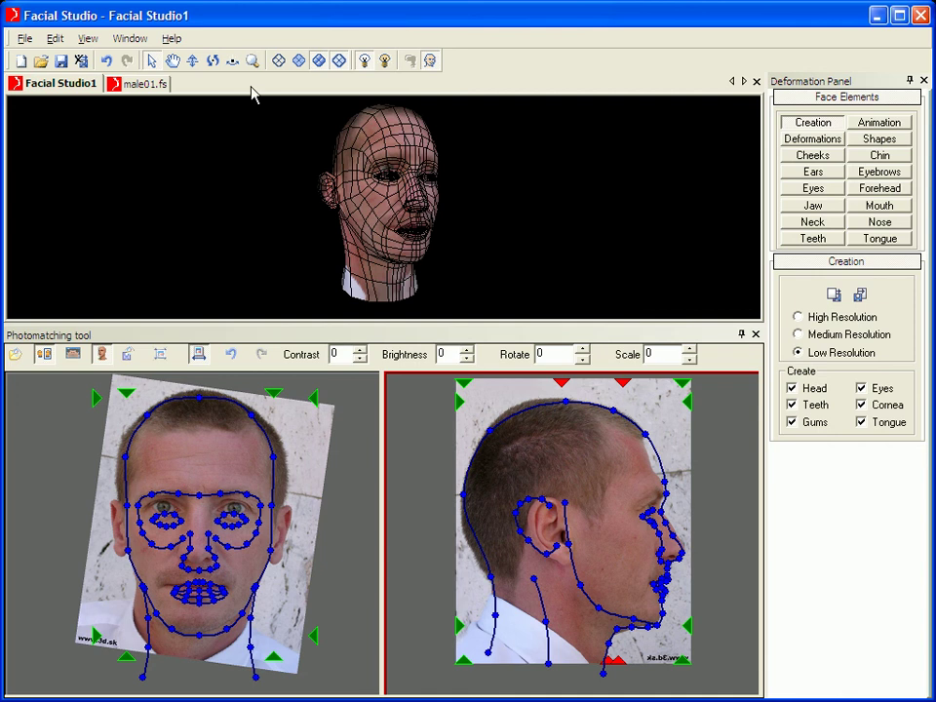
{"action": "left_click", "coordinate": [339, 62]}
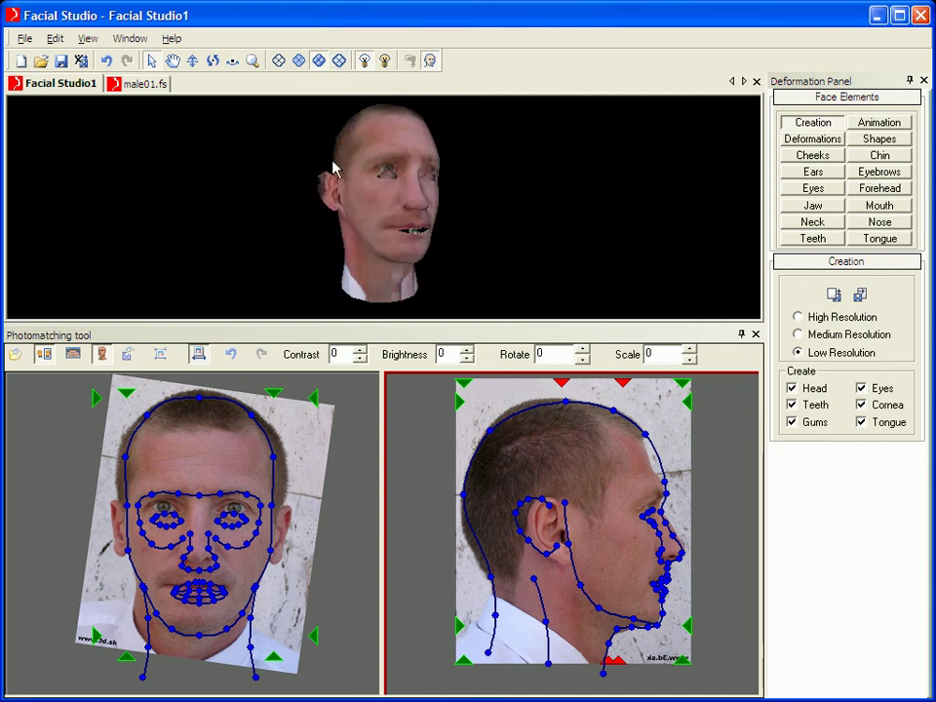
{"action": "left_click_drag", "start_coordinate": [349, 247], "coordinate": [230, 253]}
{"action": "mouse_move", "coordinate": [353, 247]}
{"action": "left_mouse_down"}
{"action": "mouse_move", "coordinate": [102, 247]}
{"action": "mouse_move", "coordinate": [357, 240]}
{"action": "mouse_move", "coordinate": [353, 253]}
{"action": "left_mouse_up"}
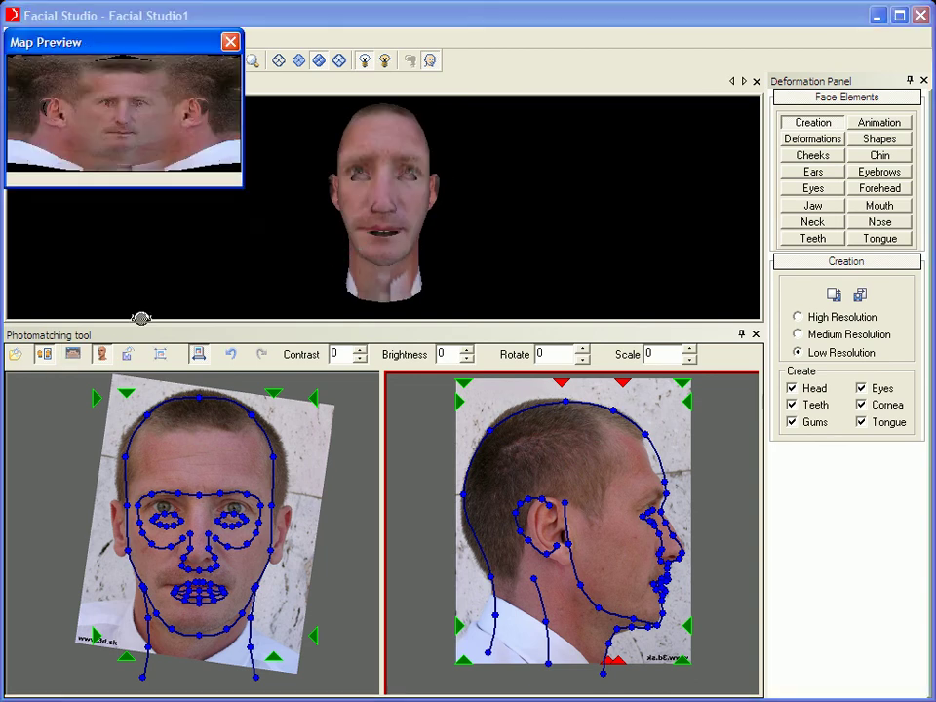
Place the Map Preview beside the head and spread the red blend guides at the side photo's upper and lower edges
{"action": "left_click_drag", "start_coordinate": [162, 56], "coordinate": [192, 145]}
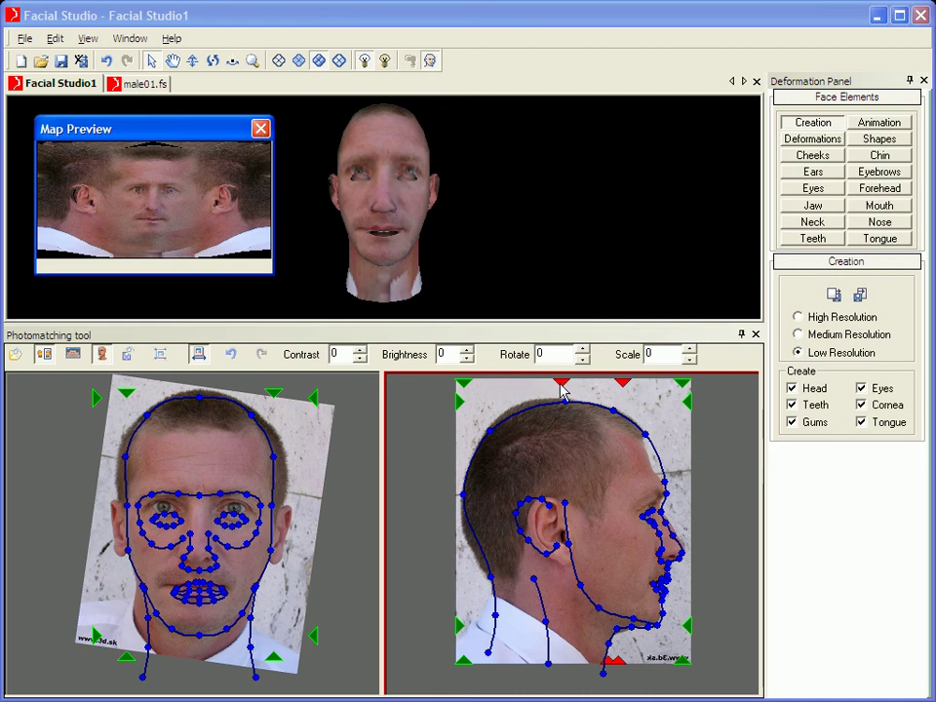
{"action": "mouse_move", "coordinate": [562, 388]}
{"action": "left_mouse_down"}
{"action": "mouse_move", "coordinate": [581, 393]}
{"action": "mouse_move", "coordinate": [558, 401]}
{"action": "mouse_move", "coordinate": [552, 390]}
{"action": "left_mouse_up"}
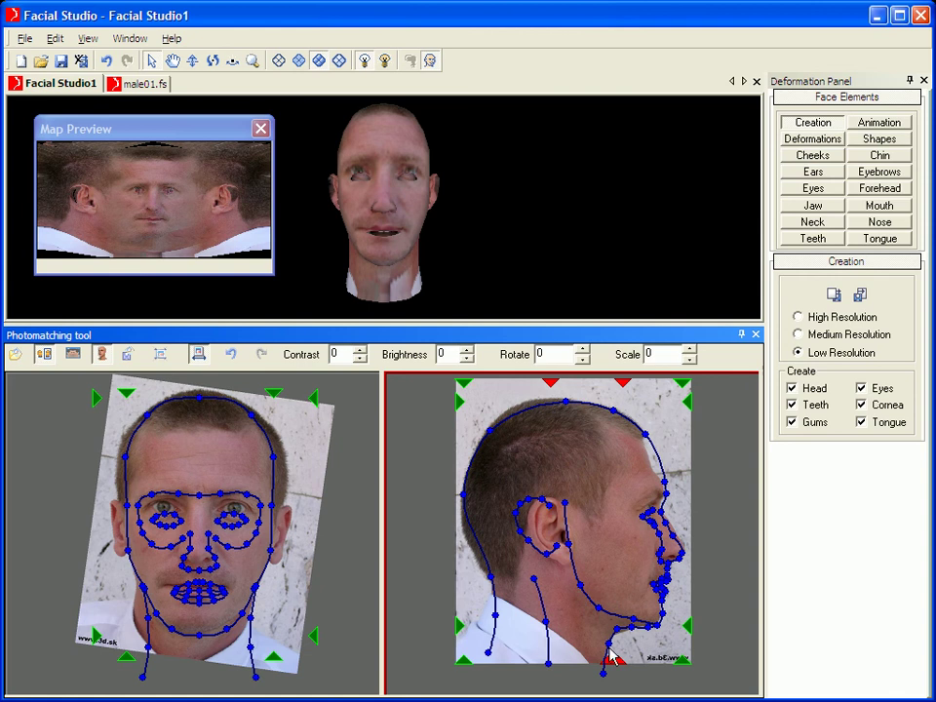
{"action": "left_click_drag", "start_coordinate": [613, 664], "coordinate": [623, 591]}
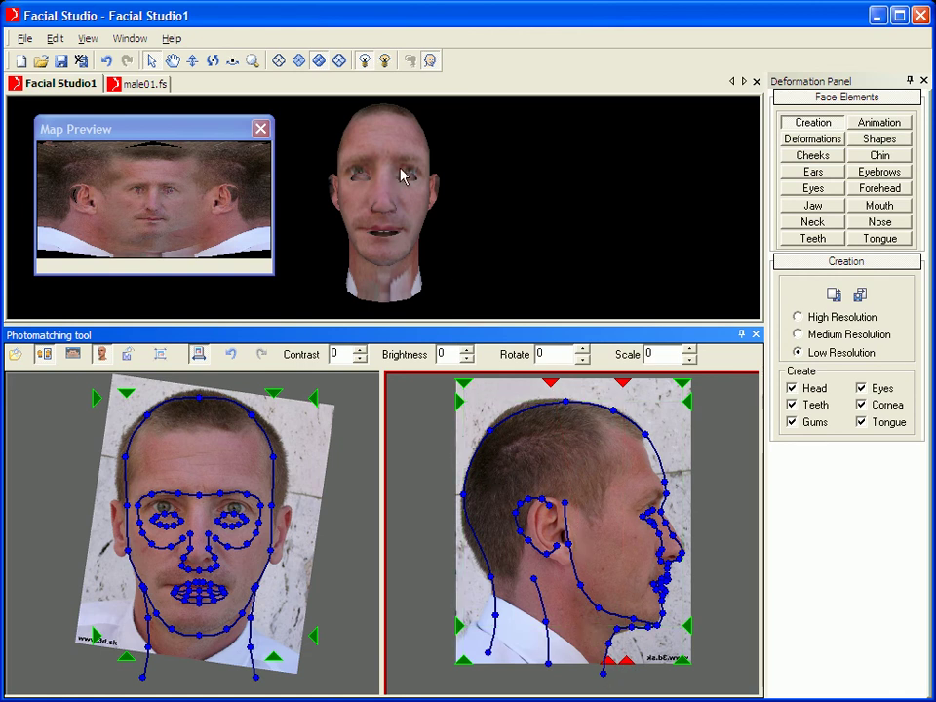
Close the Map Preview and move the brow and eye-socket outline up to just above the eyebrows in the front photo
{"action": "left_click", "coordinate": [261, 130]}
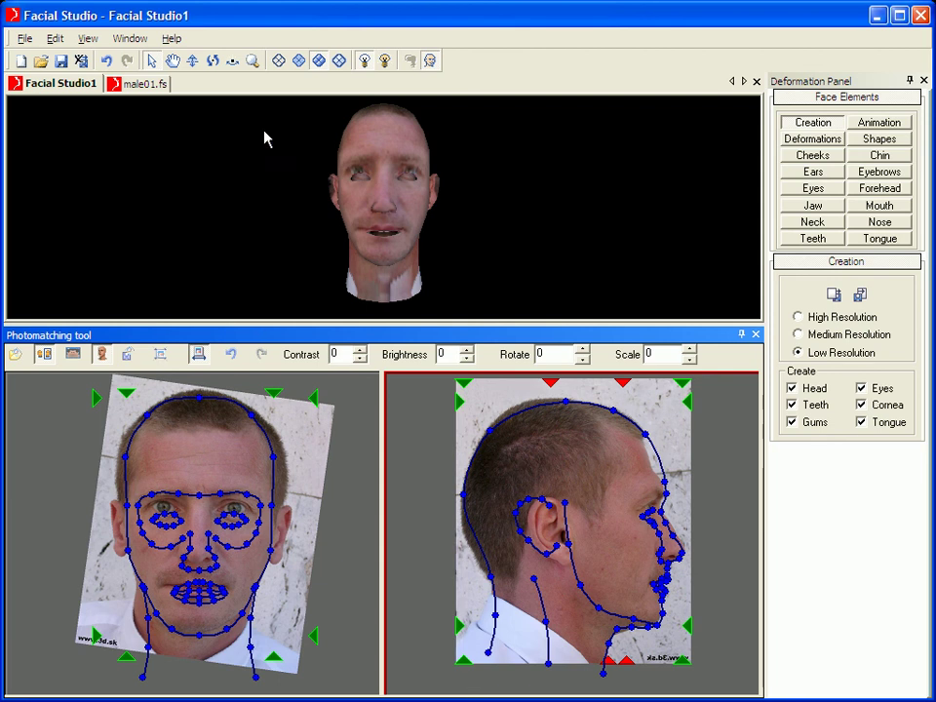
{"action": "left_click", "coordinate": [208, 458]}
{"action": "scroll", "coordinate": [200, 478], "scroll_direction": "up", "scroll_amount": 2}
{"action": "scroll", "coordinate": [202, 500], "scroll_direction": "up", "scroll_amount": 2}
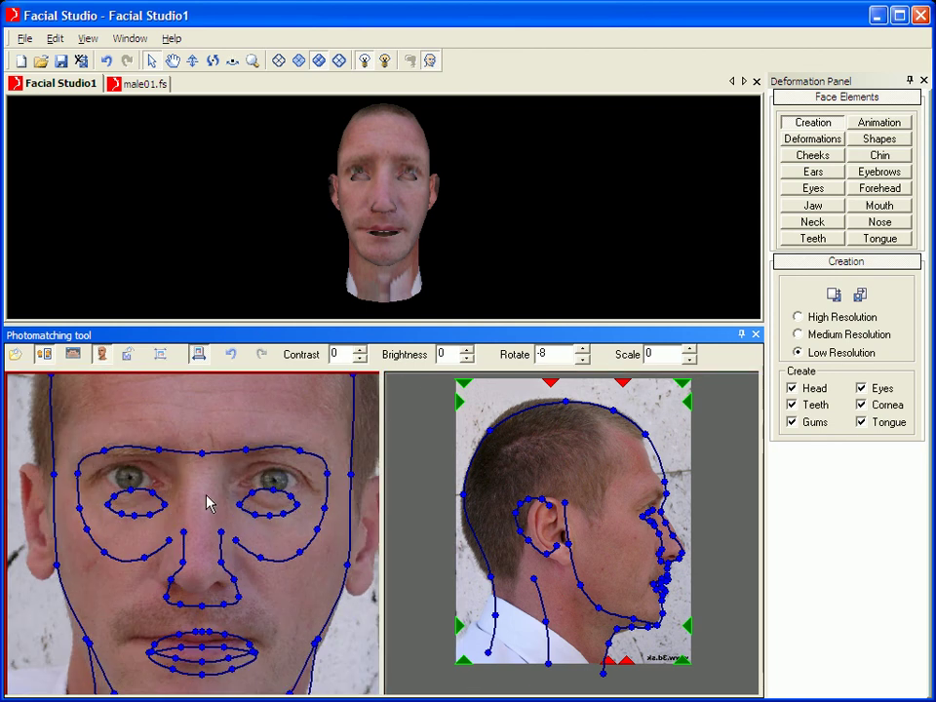
{"action": "left_click", "coordinate": [245, 449]}
{"action": "left_click", "coordinate": [233, 454]}
{"action": "mouse_move", "coordinate": [245, 454]}
{"action": "left_mouse_down"}
{"action": "mouse_move", "coordinate": [245, 439]}
{"action": "mouse_move", "coordinate": [234, 438]}
{"action": "left_mouse_up"}
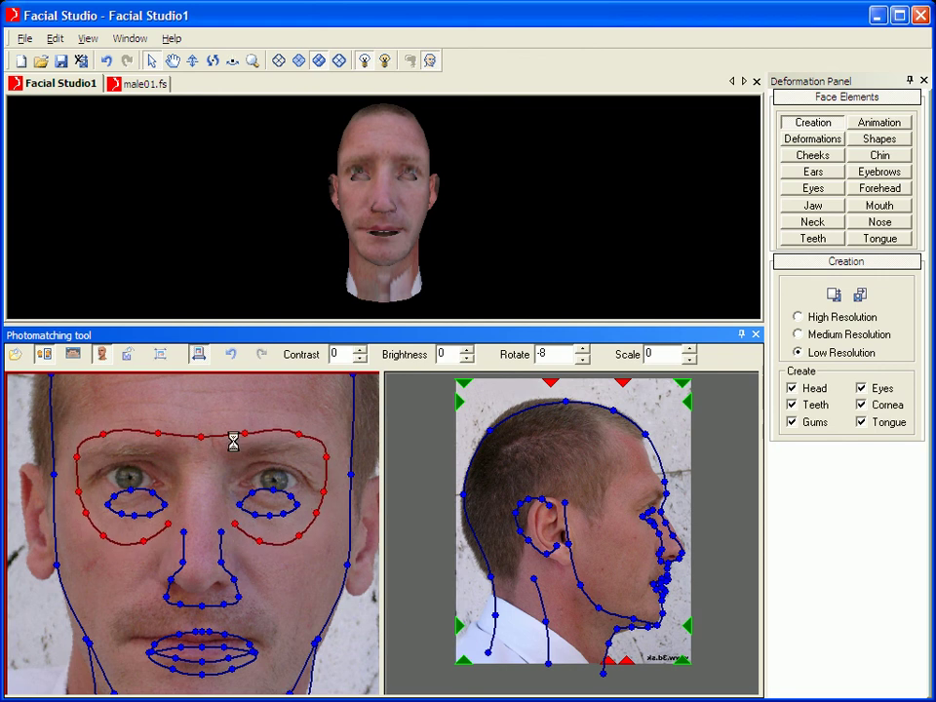
Move the eye outlines up onto both eyes in the front photo
{"action": "left_click", "coordinate": [152, 494]}
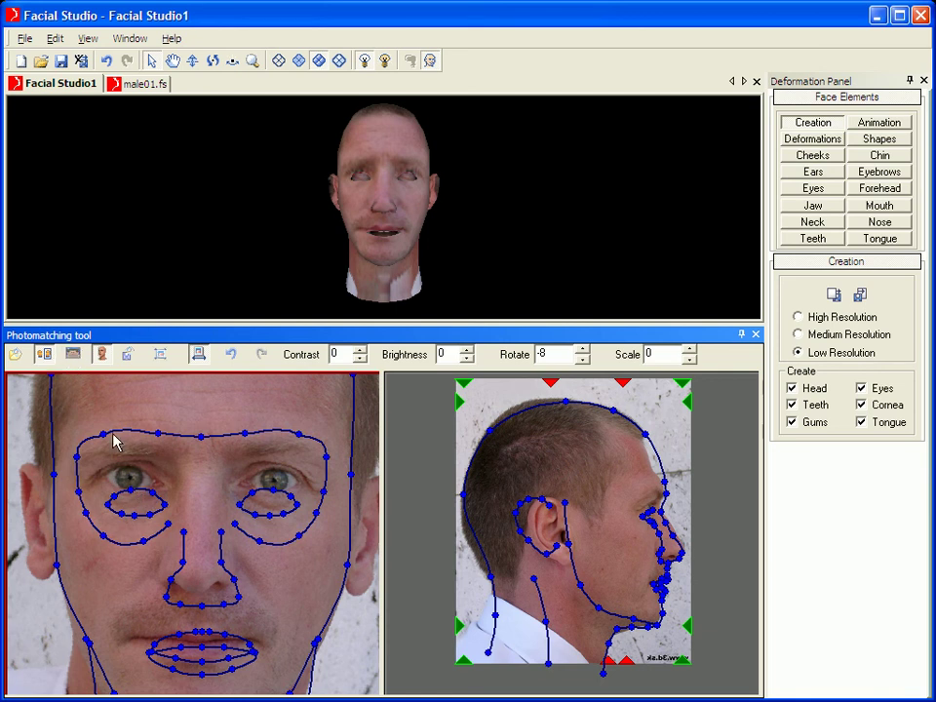
{"action": "left_click", "coordinate": [146, 502]}
{"action": "left_click_drag", "start_coordinate": [152, 493], "coordinate": [146, 471]}
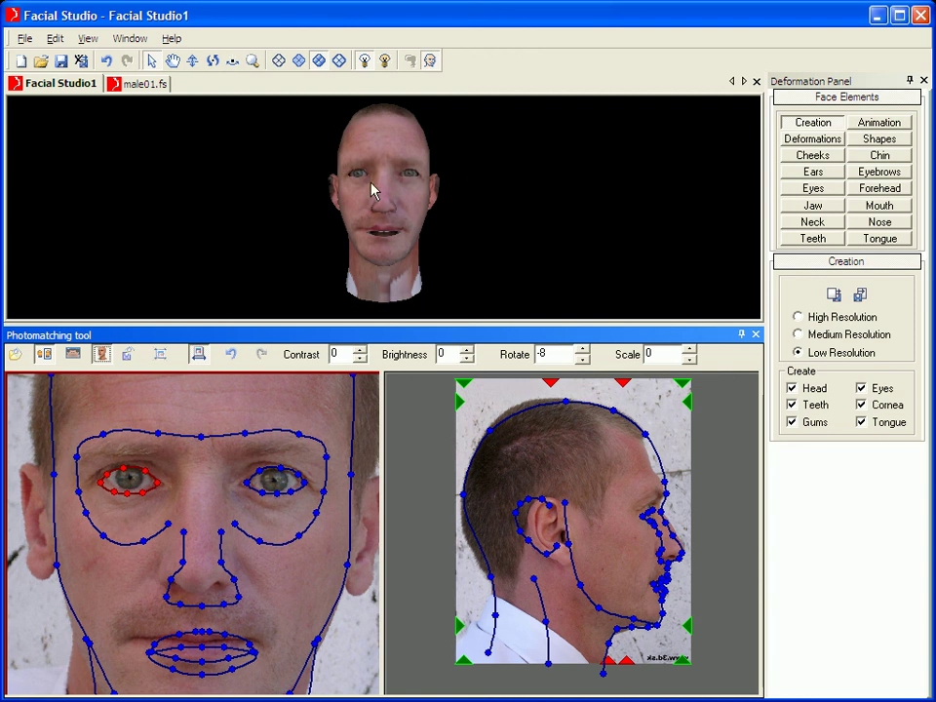
Move the nose and mouth outlines onto the nose base and lips in the front photo
{"action": "left_click", "coordinate": [204, 612]}
{"action": "left_click_drag", "start_coordinate": [193, 599], "coordinate": [195, 596]}
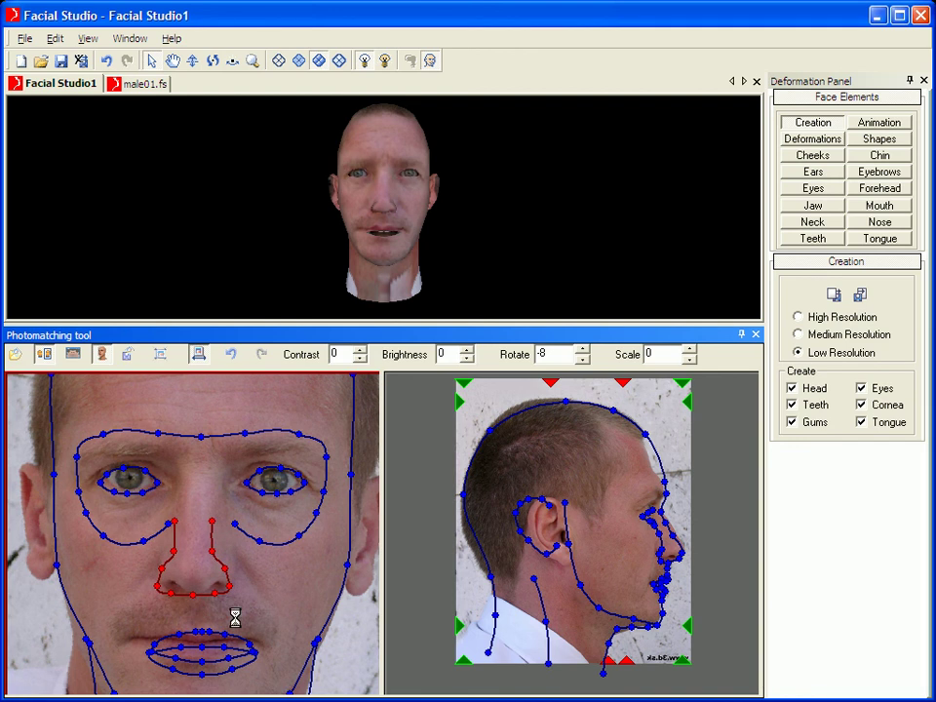
{"action": "left_click", "coordinate": [297, 607]}
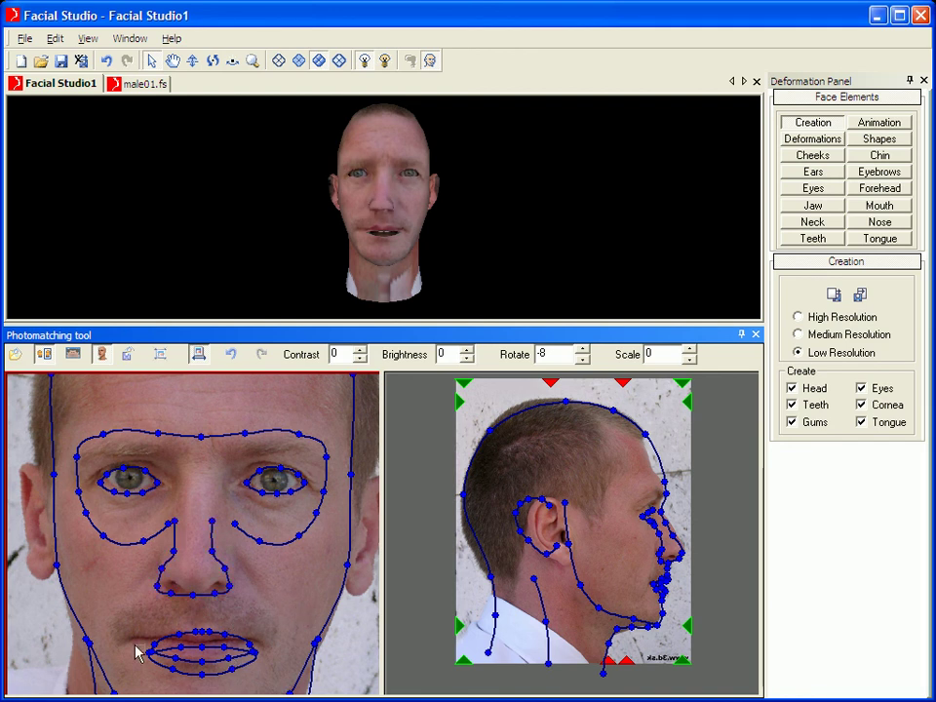
{"action": "left_click_drag", "start_coordinate": [131, 618], "coordinate": [217, 659]}
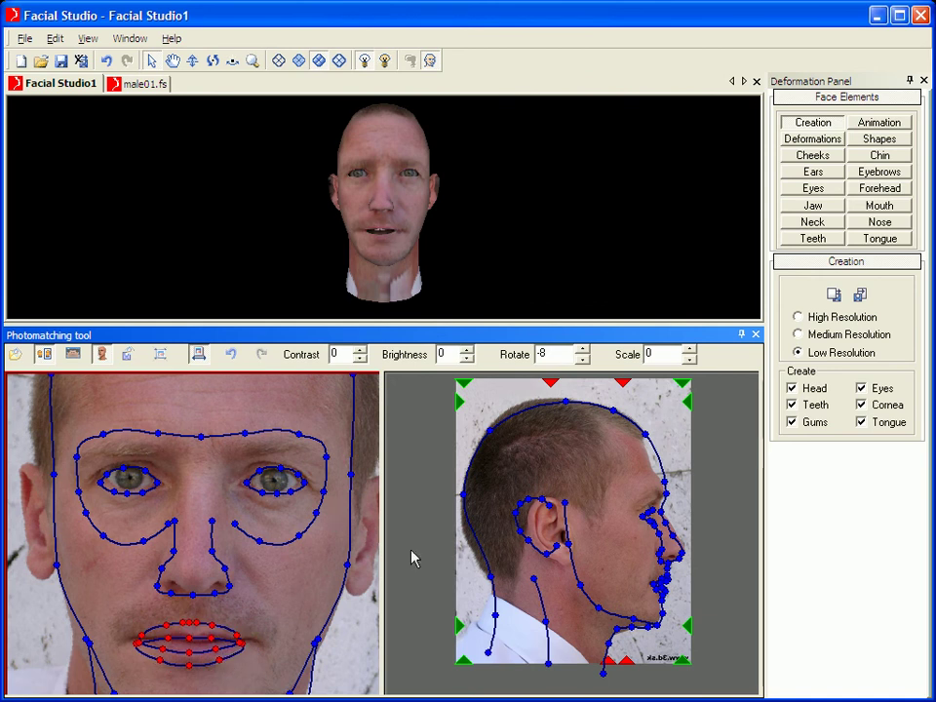
Fit the profile outline in the side photo to the brow, hairline and forehead by moving its individual points
{"action": "left_click", "coordinate": [607, 484]}
{"action": "scroll", "coordinate": [660, 483], "scroll_direction": "up", "scroll_amount": 3}
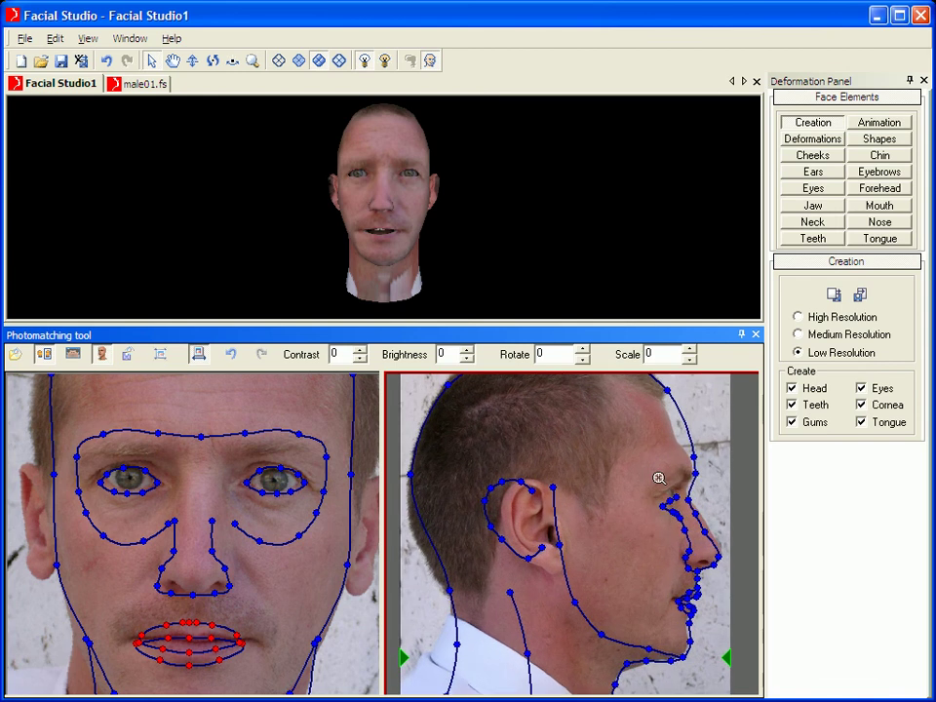
{"action": "scroll", "coordinate": [659, 478], "scroll_direction": "up", "scroll_amount": 3}
{"action": "middle_click_drag", "start_coordinate": [257, 565], "coordinate": [304, 692]}
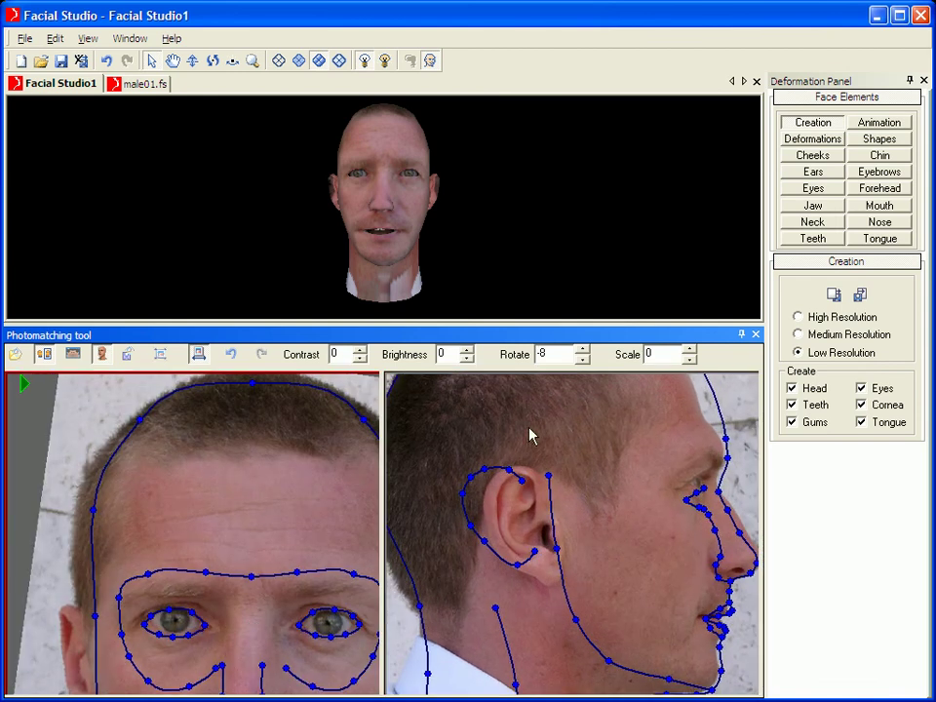
{"action": "left_click", "coordinate": [635, 440]}
{"action": "scroll", "coordinate": [676, 491], "scroll_direction": "down", "scroll_amount": 2}
{"action": "mouse_move", "coordinate": [708, 532]}
{"action": "left_mouse_down"}
{"action": "mouse_move", "coordinate": [690, 516]}
{"action": "mouse_move", "coordinate": [702, 538]}
{"action": "left_mouse_up"}
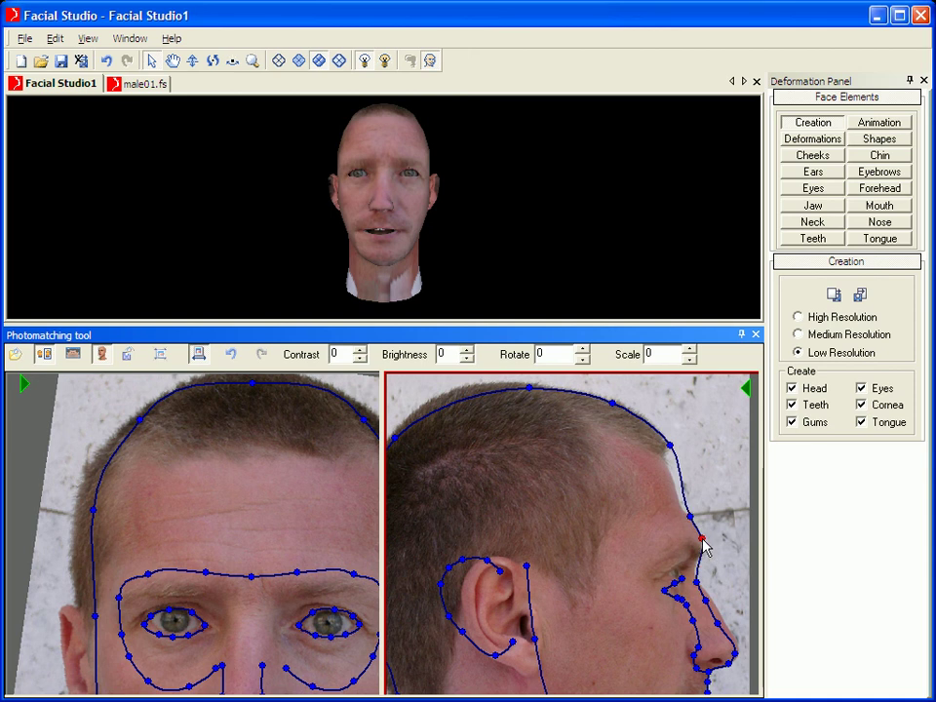
{"action": "left_click_drag", "start_coordinate": [670, 445], "coordinate": [660, 444]}
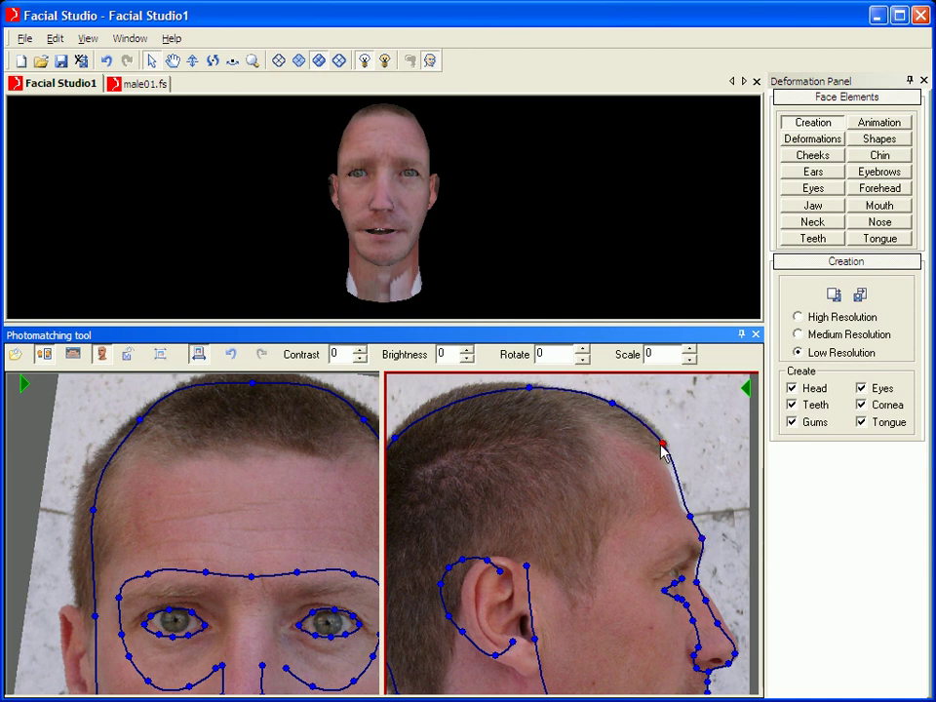
{"action": "left_click_drag", "start_coordinate": [690, 522], "coordinate": [684, 514]}
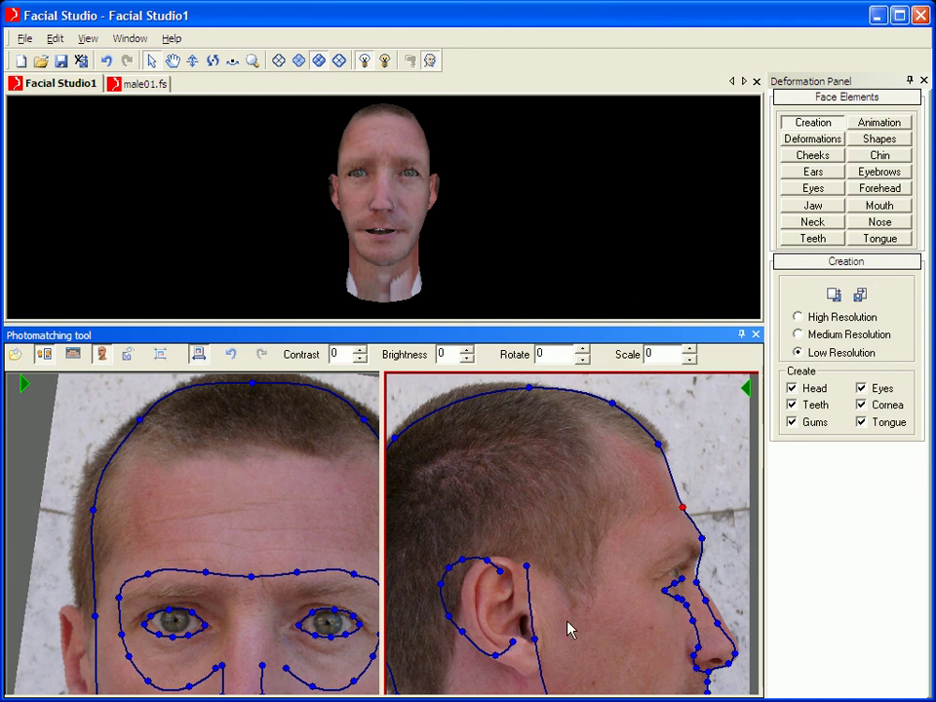
In the side photo, align the eye outline with the eye and move the jaw line's upper points forward of the ear
{"action": "middle_click_drag", "start_coordinate": [568, 626], "coordinate": [591, 581]}
{"action": "left_click_drag", "start_coordinate": [695, 553], "coordinate": [683, 526]}
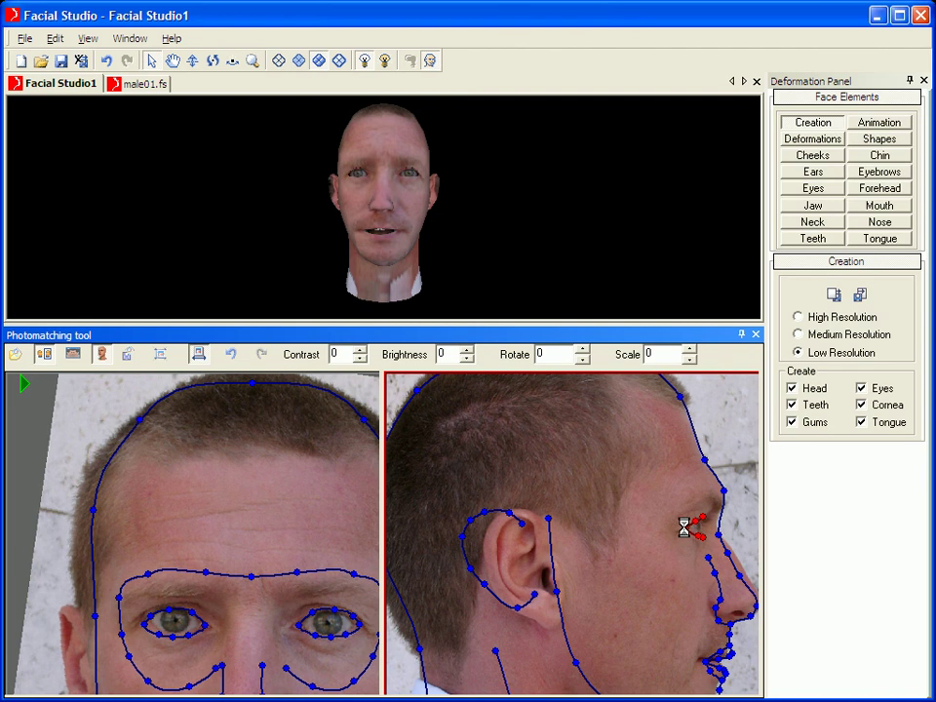
{"action": "left_click", "coordinate": [575, 589]}
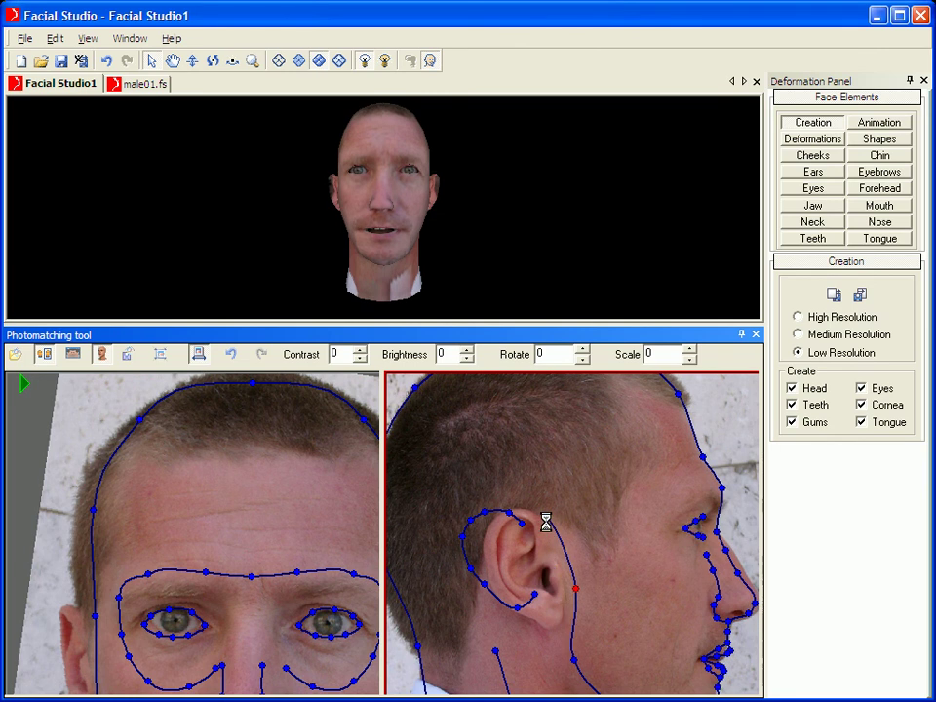
{"action": "left_click_drag", "start_coordinate": [547, 517], "coordinate": [578, 539]}
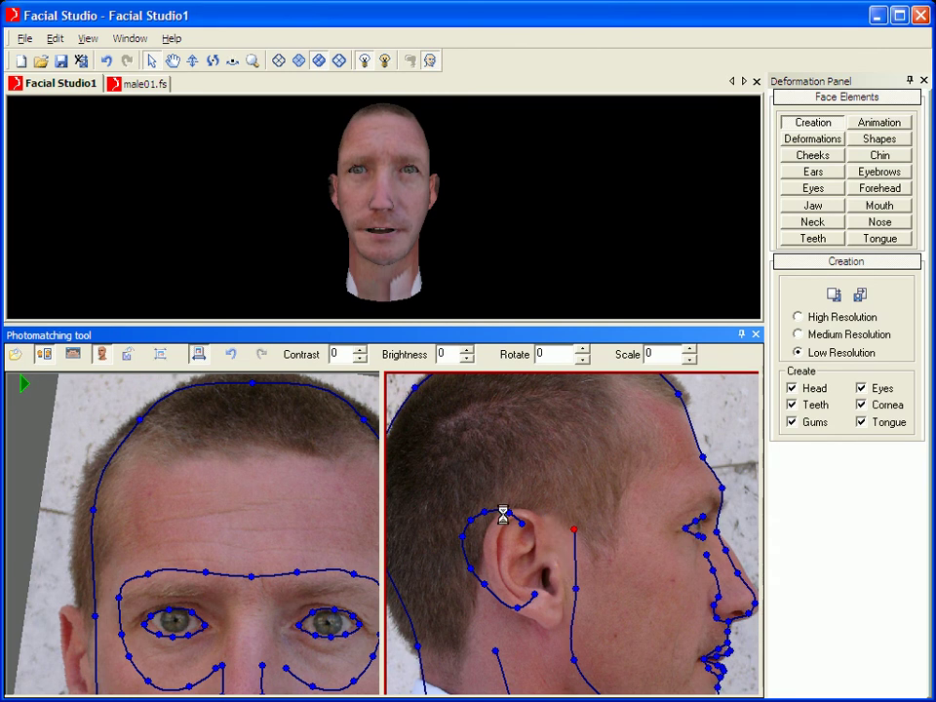
Move the whole ear outline forward onto the ear in the side photo and fine-tune its position
{"action": "left_click", "coordinate": [498, 512]}
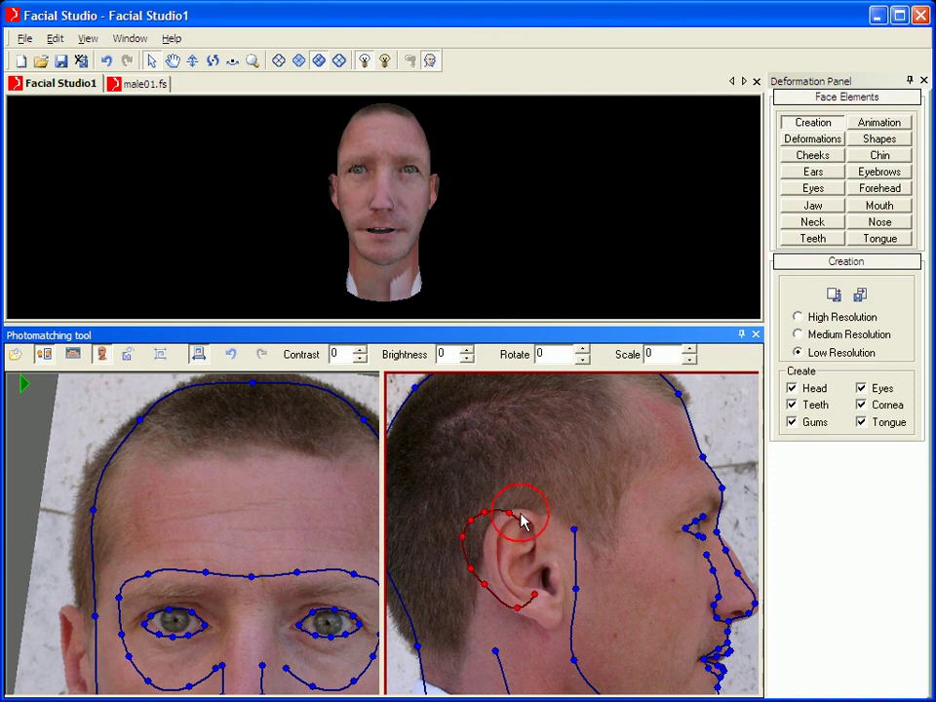
{"action": "left_click_drag", "start_coordinate": [511, 521], "coordinate": [527, 523]}
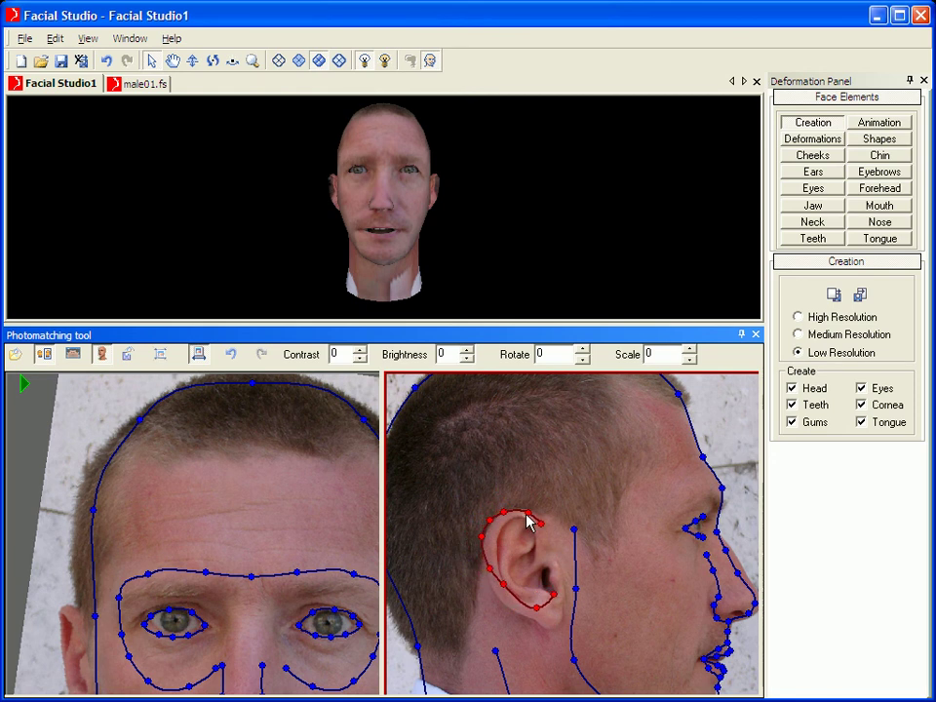
{"action": "mouse_move", "coordinate": [508, 582]}
{"action": "left_mouse_down"}
{"action": "mouse_move", "coordinate": [504, 591]}
{"action": "mouse_move", "coordinate": [506, 578]}
{"action": "left_mouse_up"}
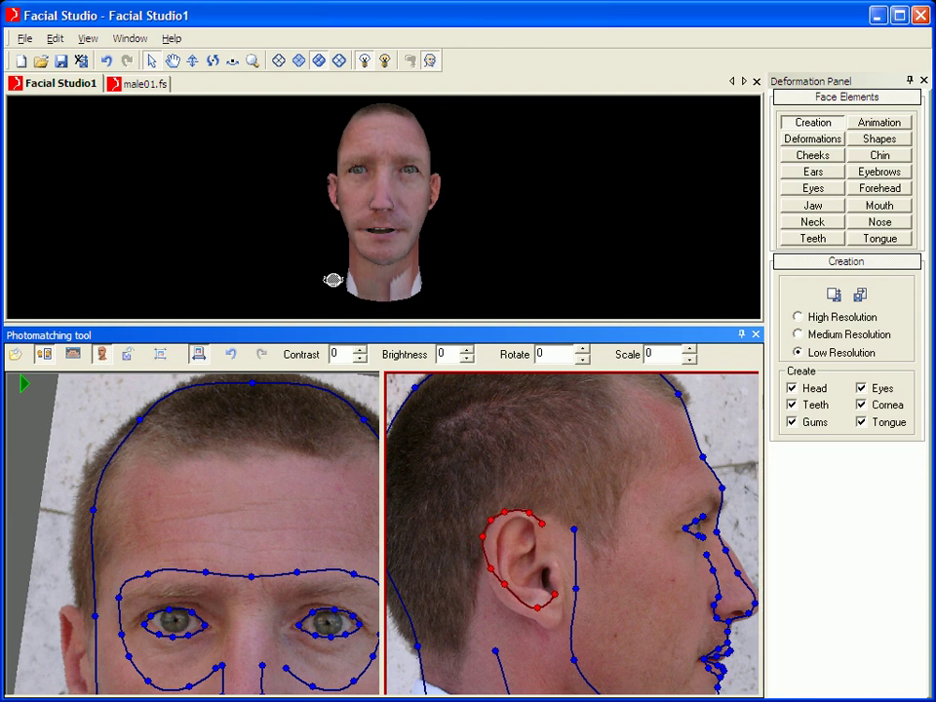
Switch to the male01.fs document and examine its front photo outlines and the wireframe head
{"action": "left_click", "coordinate": [158, 85]}
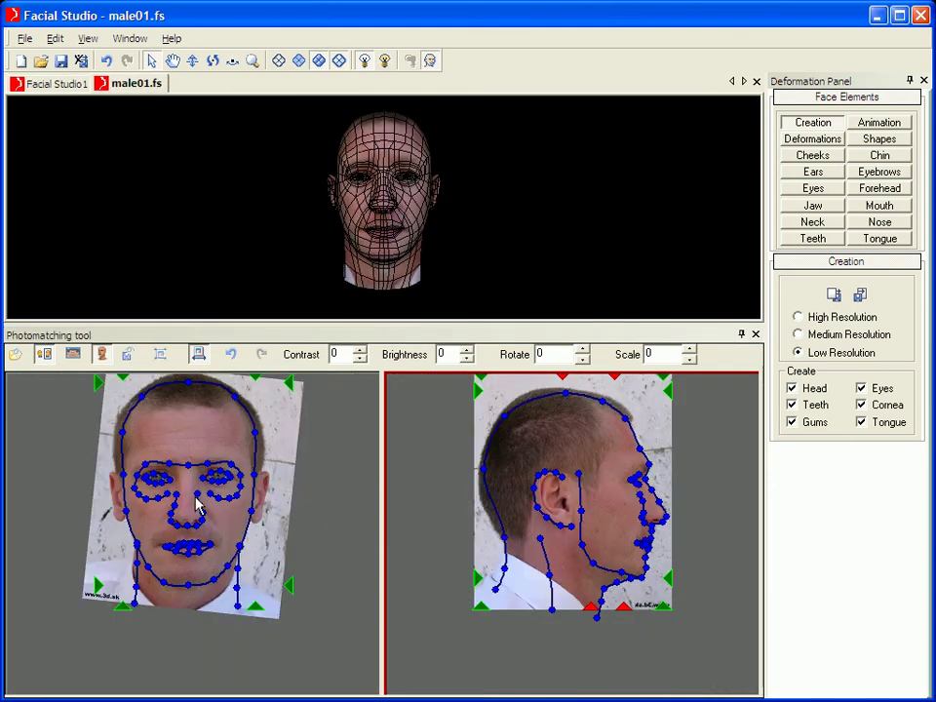
{"action": "middle_click_drag", "start_coordinate": [195, 497], "coordinate": [240, 487]}
{"action": "scroll", "coordinate": [213, 500], "scroll_direction": "up", "scroll_amount": 1}
{"action": "scroll", "coordinate": [213, 500], "scroll_direction": "down", "scroll_amount": 2}
{"action": "scroll", "coordinate": [219, 504], "scroll_direction": "up", "scroll_amount": 3}
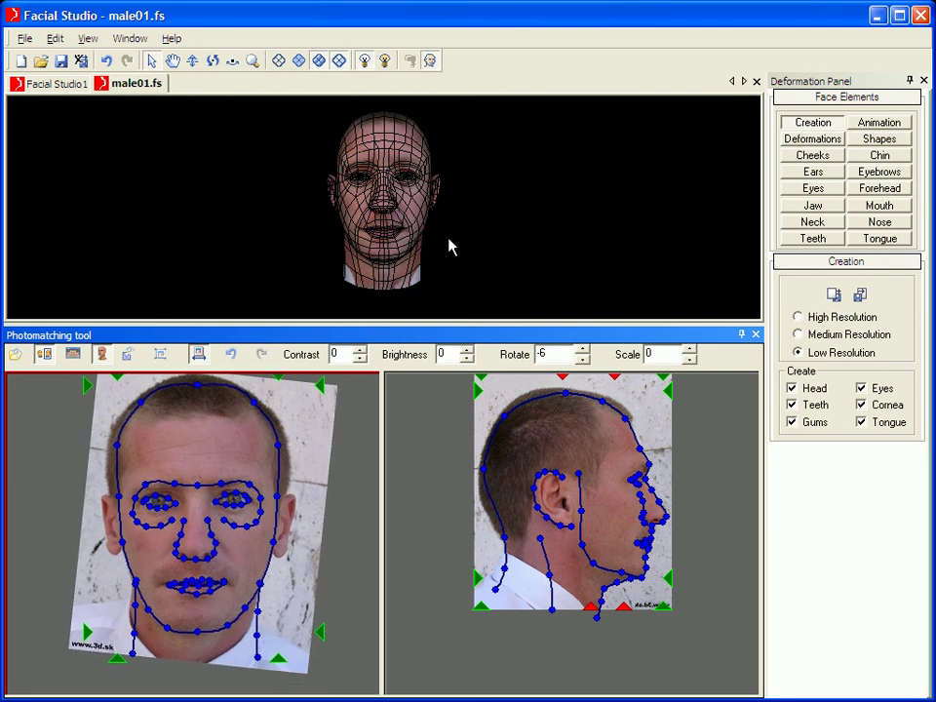
{"action": "middle_click_drag", "start_coordinate": [449, 239], "coordinate": [427, 238]}
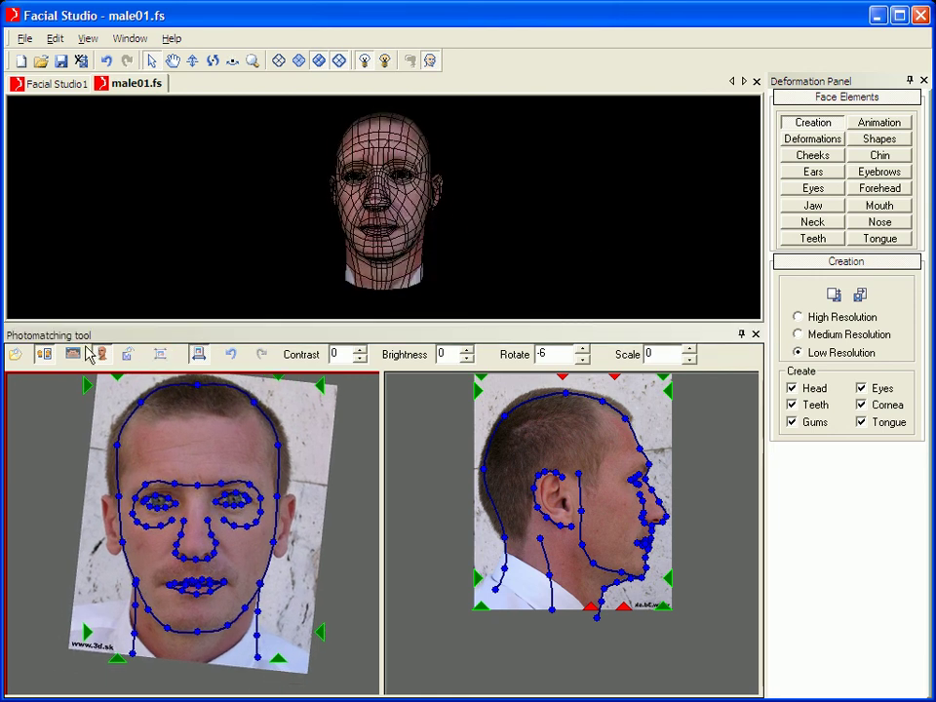
{"action": "left_click", "coordinate": [73, 354]}
{"action": "left_click", "coordinate": [228, 46]}
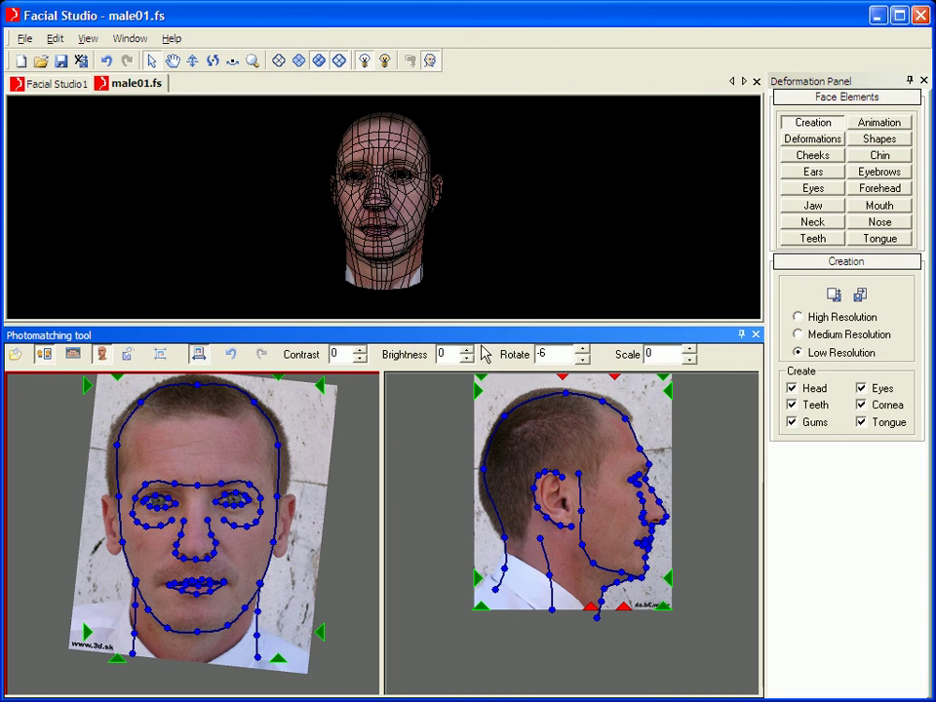
Examine the fitted outlines on the male01.fs side and front photos up close
{"action": "middle_click_drag", "start_coordinate": [496, 530], "coordinate": [498, 574]}
{"action": "scroll", "coordinate": [530, 558], "scroll_direction": "up", "scroll_amount": 2}
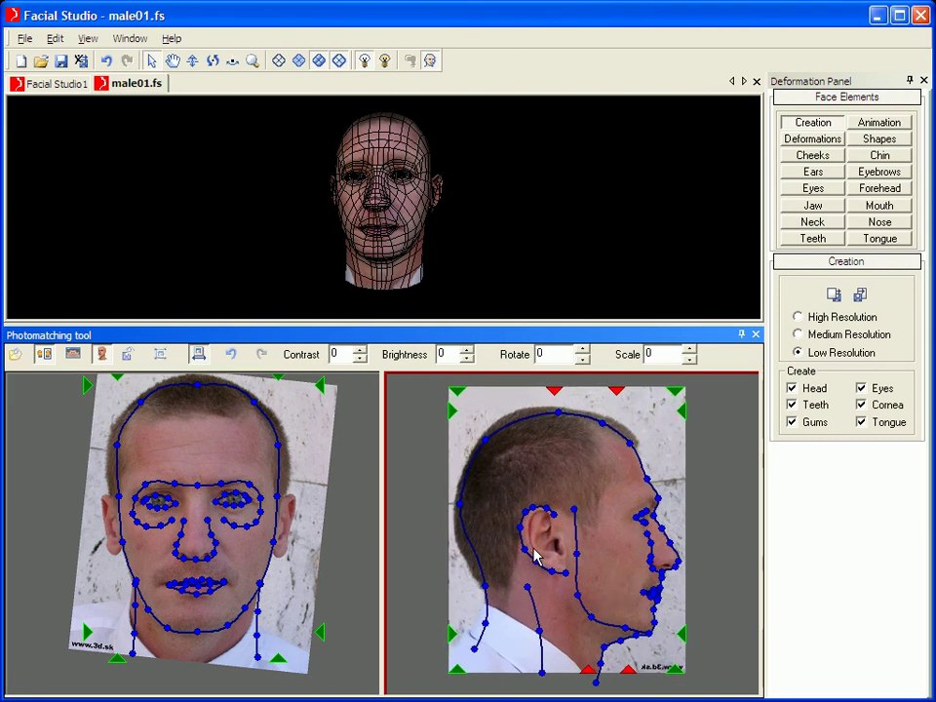
{"action": "scroll", "coordinate": [273, 529], "scroll_direction": "up", "scroll_amount": 1}
{"action": "scroll", "coordinate": [273, 529], "scroll_direction": "up", "scroll_amount": 3}
{"action": "scroll", "coordinate": [210, 521], "scroll_direction": "down", "scroll_amount": 1}
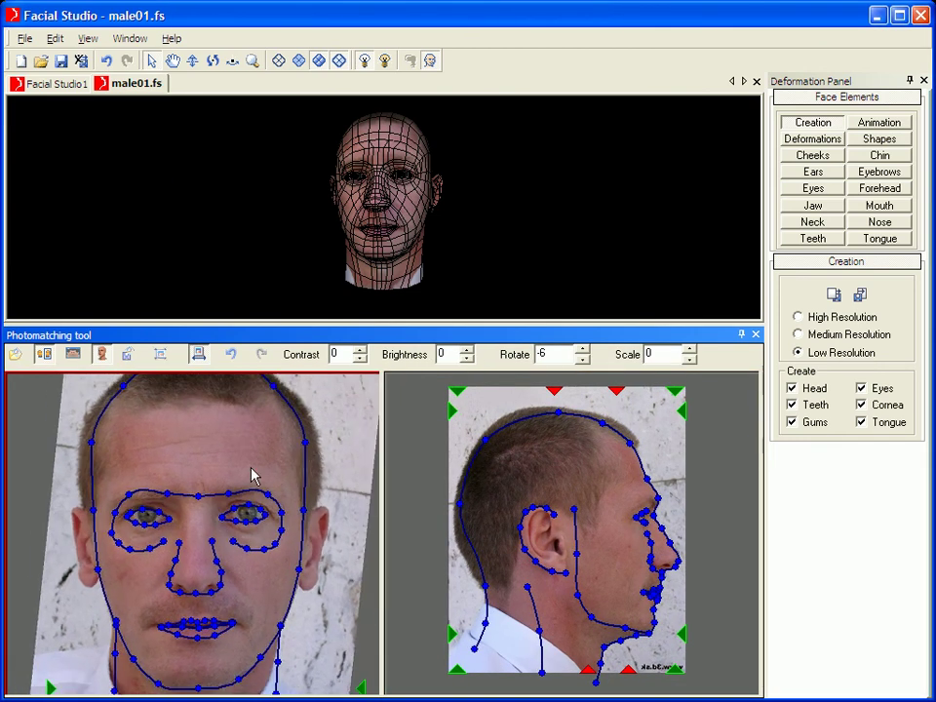
Turn the wireframe head to inspect it and set the mesh to High Resolution
{"action": "left_click", "coordinate": [385, 247]}
{"action": "middle_click_drag", "start_coordinate": [385, 247], "coordinate": [431, 212]}
{"action": "left_click_drag", "start_coordinate": [477, 166], "coordinate": [101, 212]}
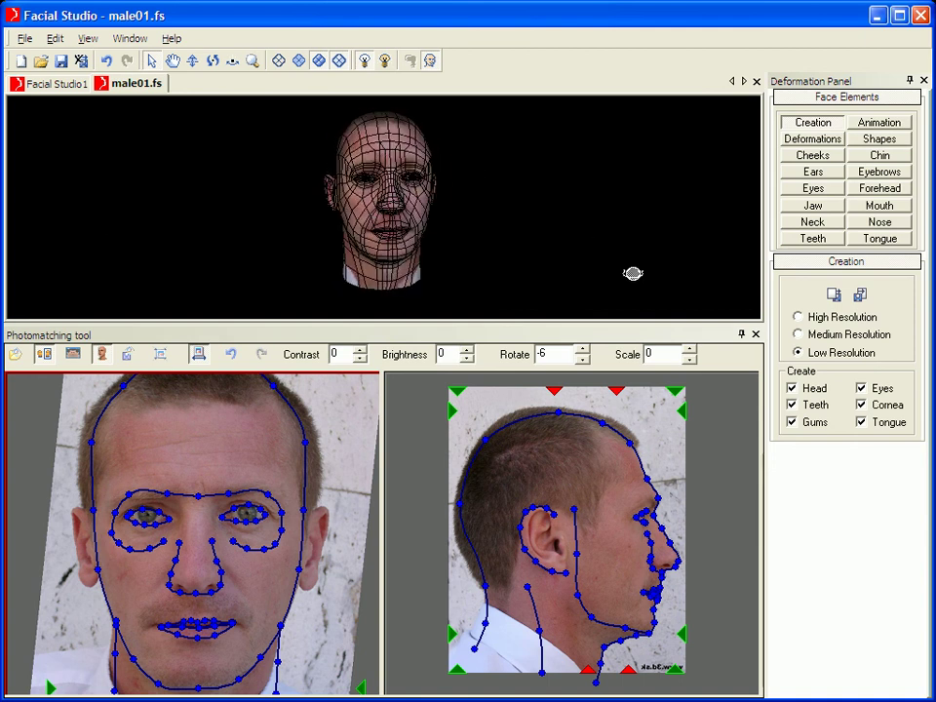
{"action": "left_click", "coordinate": [798, 335]}
{"action": "left_click", "coordinate": [797, 317]}
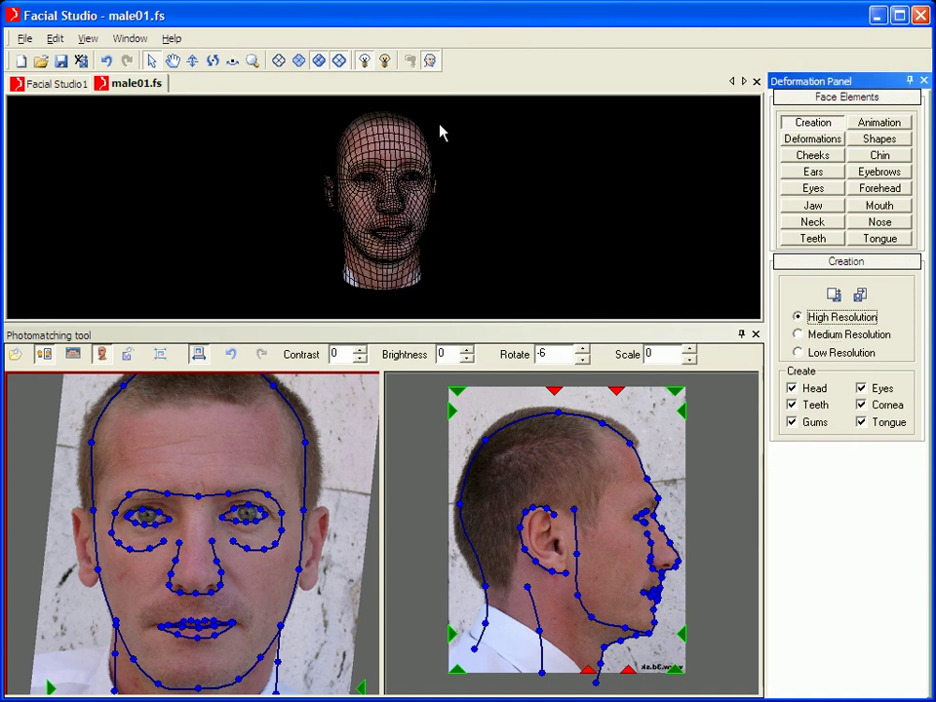
Hide the wireframe edges and collapse the Photomatching tool to inspect the textured head in an enlarged 3D view
{"action": "left_click", "coordinate": [338, 60]}
{"action": "mouse_move", "coordinate": [537, 219]}
{"action": "left_mouse_down"}
{"action": "mouse_move", "coordinate": [585, 218]}
{"action": "mouse_move", "coordinate": [523, 224]}
{"action": "mouse_move", "coordinate": [539, 230]}
{"action": "left_mouse_up"}
{"action": "left_click", "coordinate": [756, 333]}
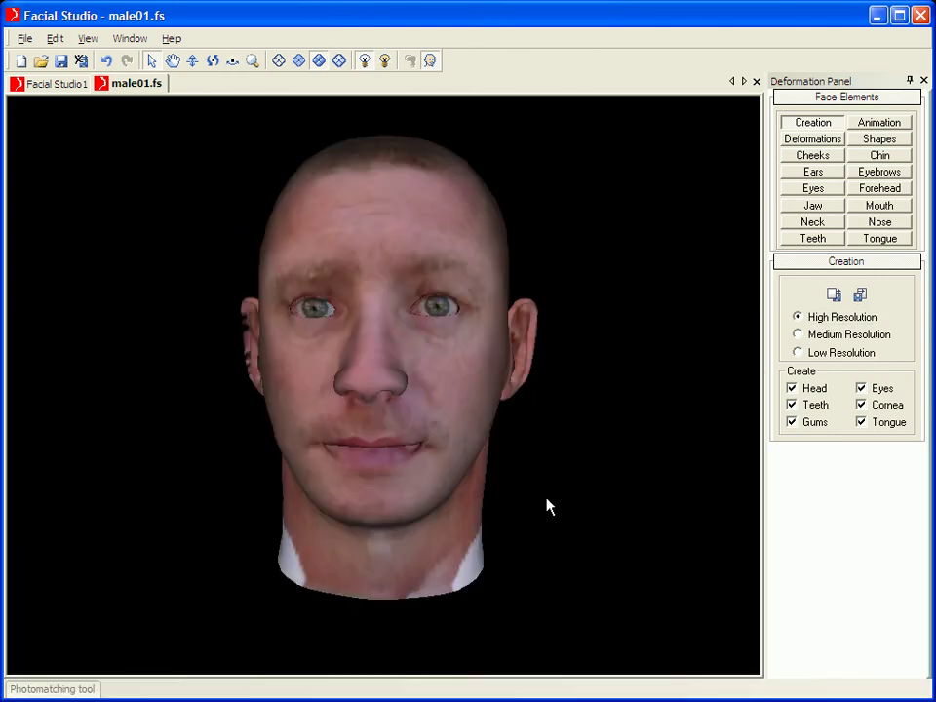
{"action": "left_click_drag", "start_coordinate": [548, 506], "coordinate": [419, 419]}
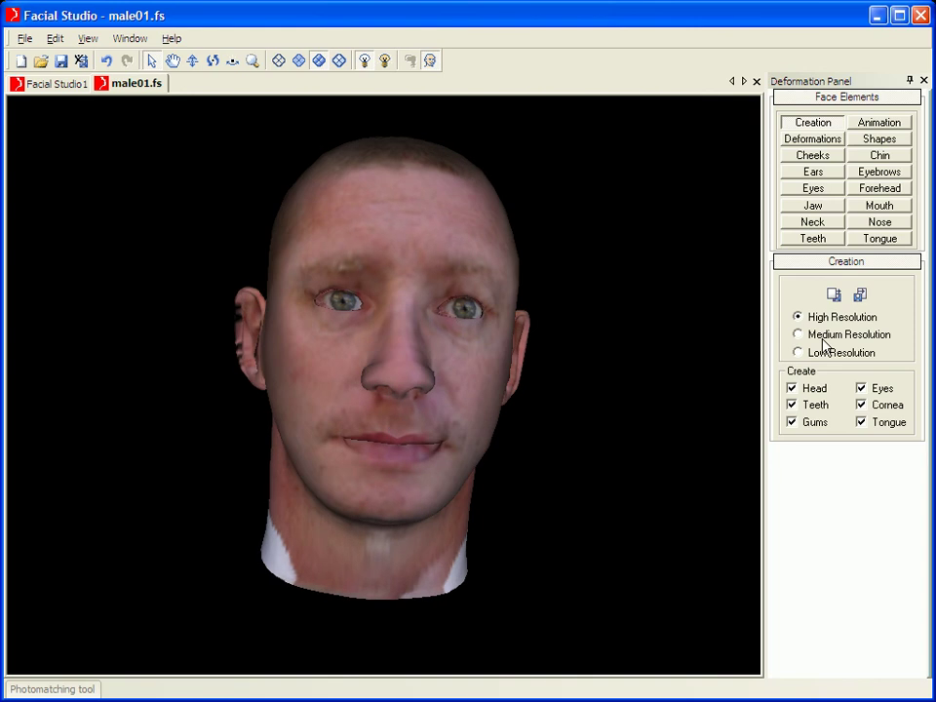
Set the head to Low Resolution and turn it to face the front
{"action": "left_click", "coordinate": [798, 352]}
{"action": "left_click_drag", "start_coordinate": [527, 419], "coordinate": [551, 406]}
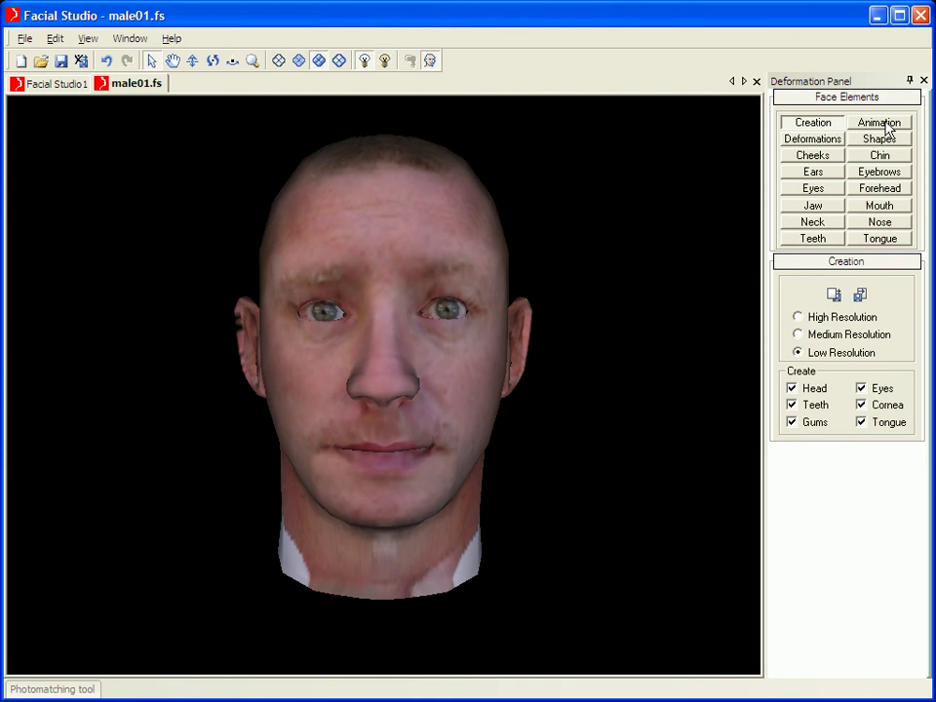
Open the Animation settings and look through the muscle controls and the emotion and phoneme generators
{"action": "left_click", "coordinate": [881, 123]}
{"action": "scroll", "coordinate": [829, 365], "scroll_direction": "down", "scroll_amount": 10}
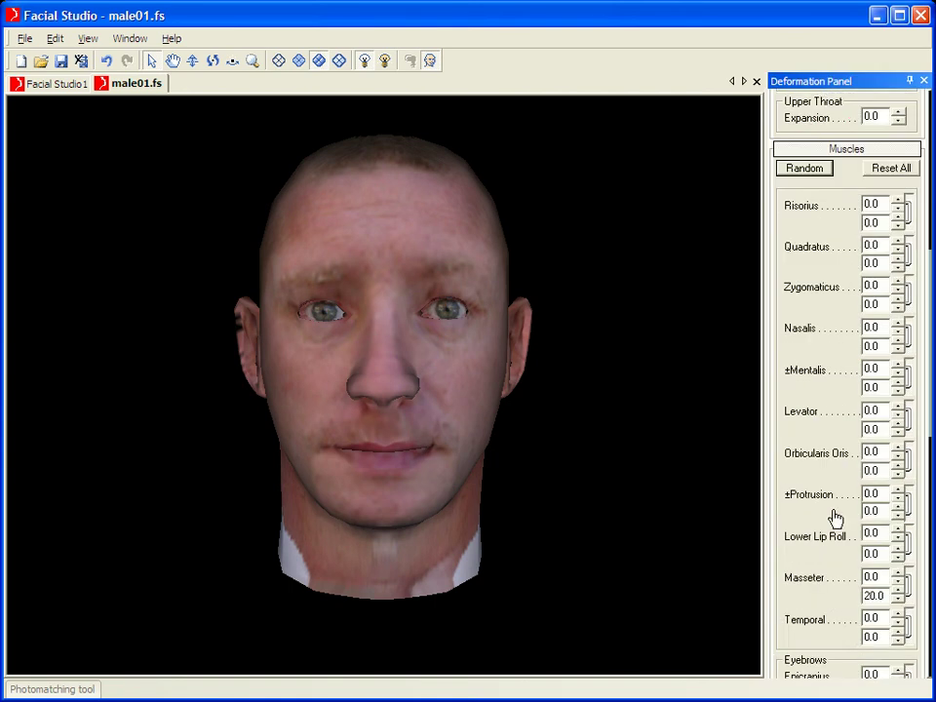
{"action": "scroll", "coordinate": [807, 451], "scroll_direction": "down", "scroll_amount": 5}
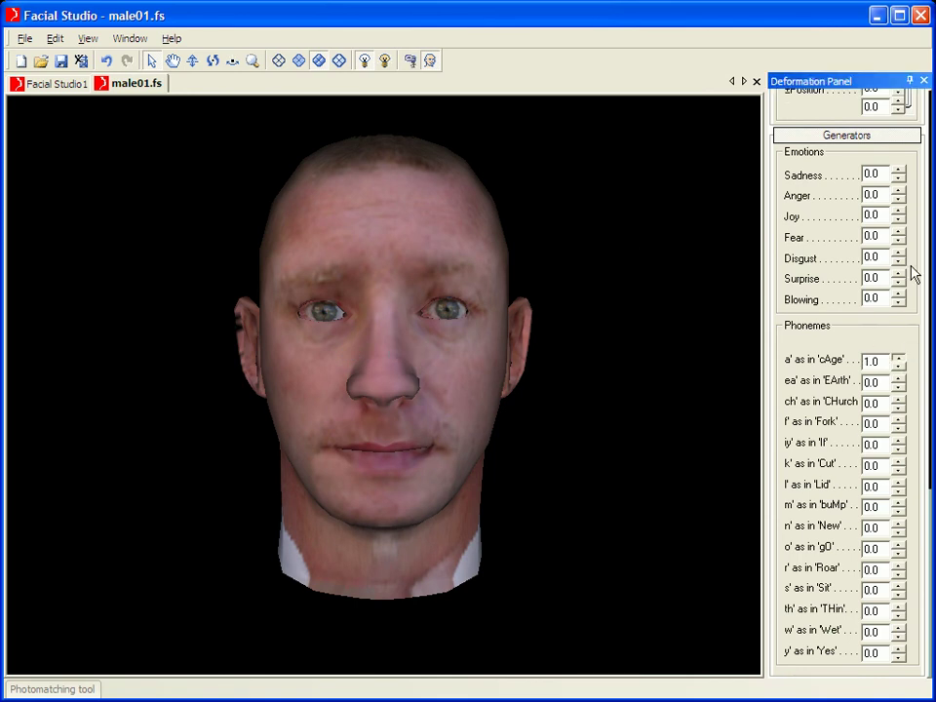
{"action": "left_click_drag", "start_coordinate": [912, 477], "coordinate": [880, 501]}
{"action": "left_click_drag", "start_coordinate": [896, 544], "coordinate": [880, 611]}
{"action": "left_click_drag", "start_coordinate": [903, 283], "coordinate": [888, 484]}
{"action": "left_click_drag", "start_coordinate": [823, 229], "coordinate": [824, 603]}
{"action": "left_click_drag", "start_coordinate": [831, 117], "coordinate": [834, 324]}
{"action": "left_click_drag", "start_coordinate": [800, 227], "coordinate": [798, 385]}
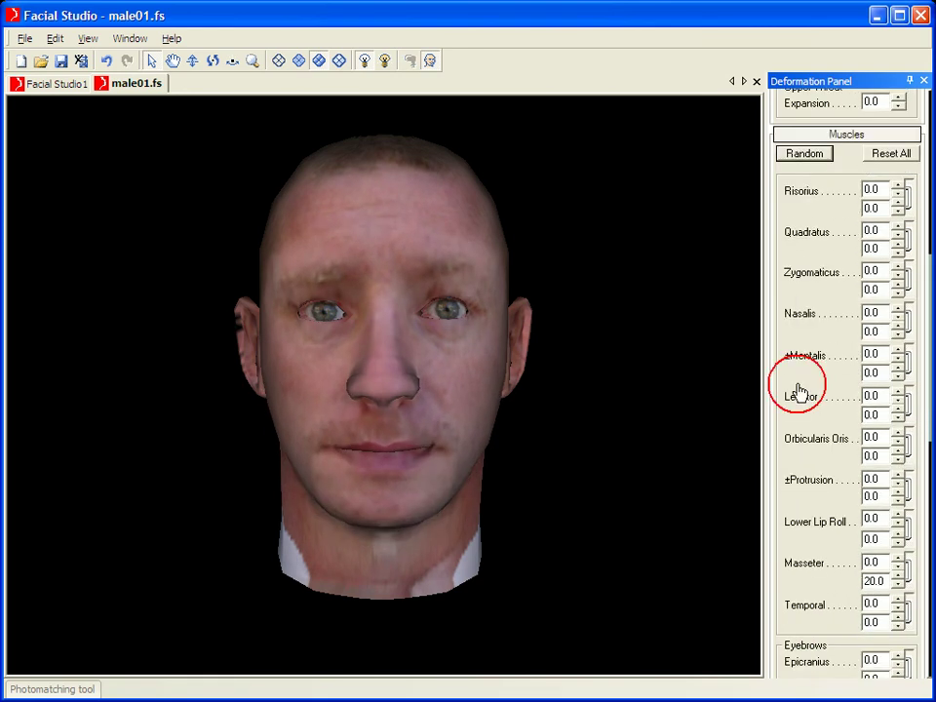
Give the face an uneven smile by setting the first Zygomaticus muscle value to 47.0 and the second to 31.0
{"action": "left_click_drag", "start_coordinate": [903, 274], "coordinate": [882, 185]}
{"action": "left_click_drag", "start_coordinate": [898, 289], "coordinate": [888, 313]}
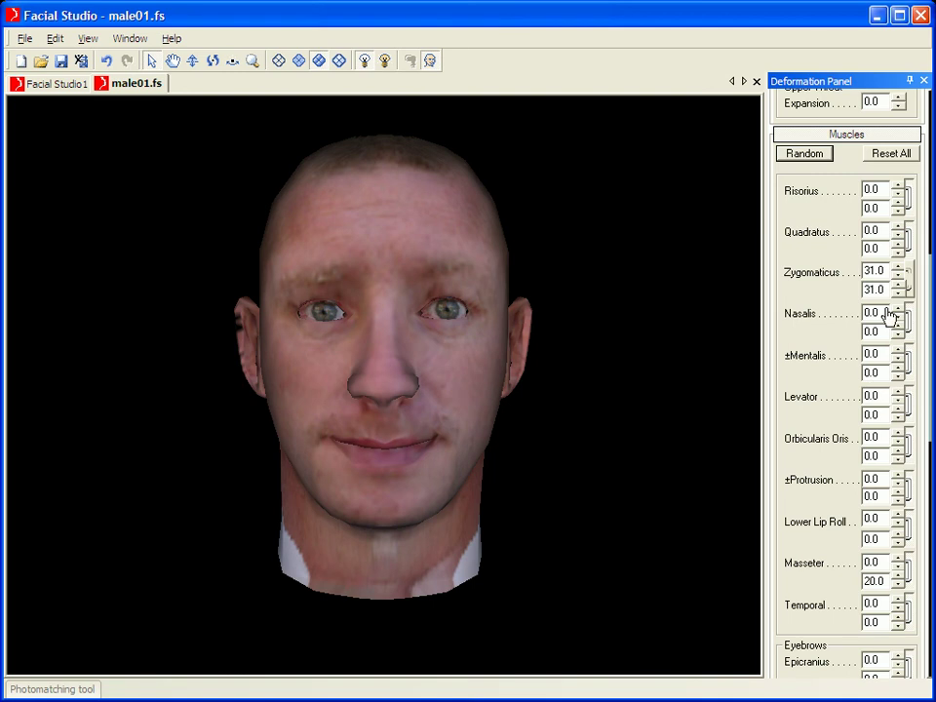
{"action": "left_click", "coordinate": [898, 267]}
{"action": "mouse_move", "coordinate": [900, 223]}
{"action": "left_mouse_down"}
{"action": "mouse_move", "coordinate": [895, 258]}
{"action": "mouse_move", "coordinate": [899, 225]}
{"action": "left_mouse_up"}
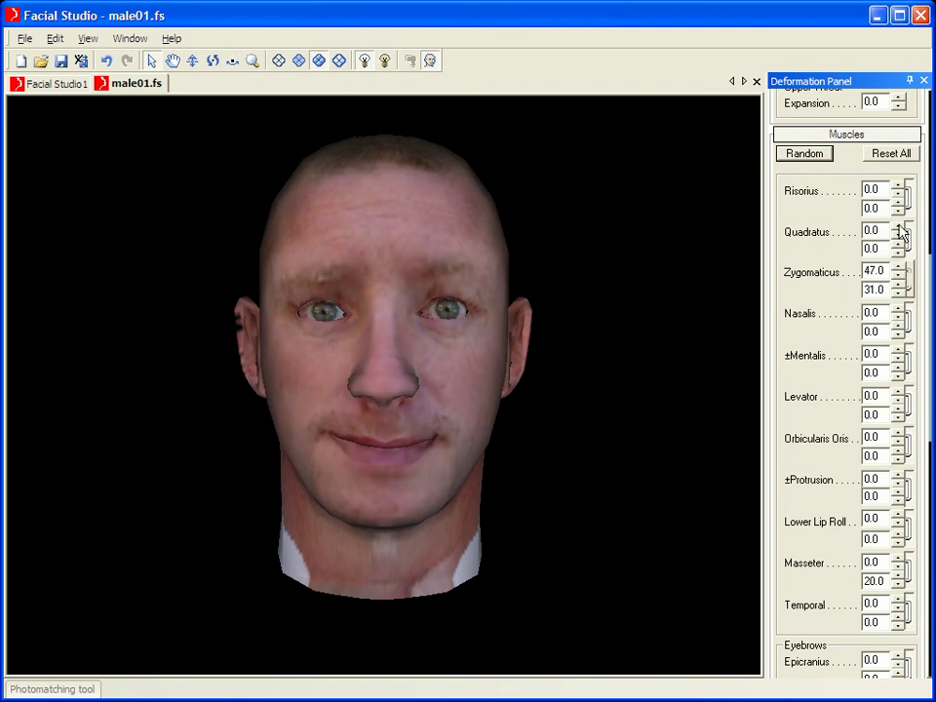
Lower the second Zygomaticus muscle value to 4.0 and reset both Zygomaticus values to 0.0
{"action": "left_click_drag", "start_coordinate": [905, 295], "coordinate": [903, 371]}
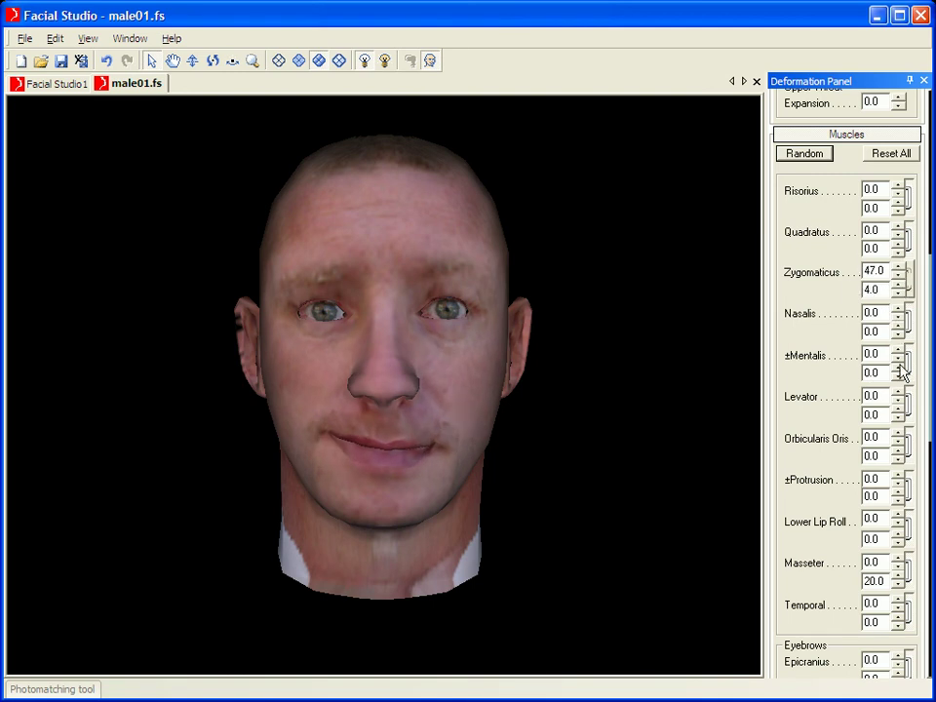
{"action": "right_click", "coordinate": [898, 276]}
{"action": "right_click", "coordinate": [899, 292]}
Open the FBX export options to review the parameters and export elements, and close them without exporting
{"action": "left_click_drag", "start_coordinate": [805, 259], "coordinate": [793, 591]}
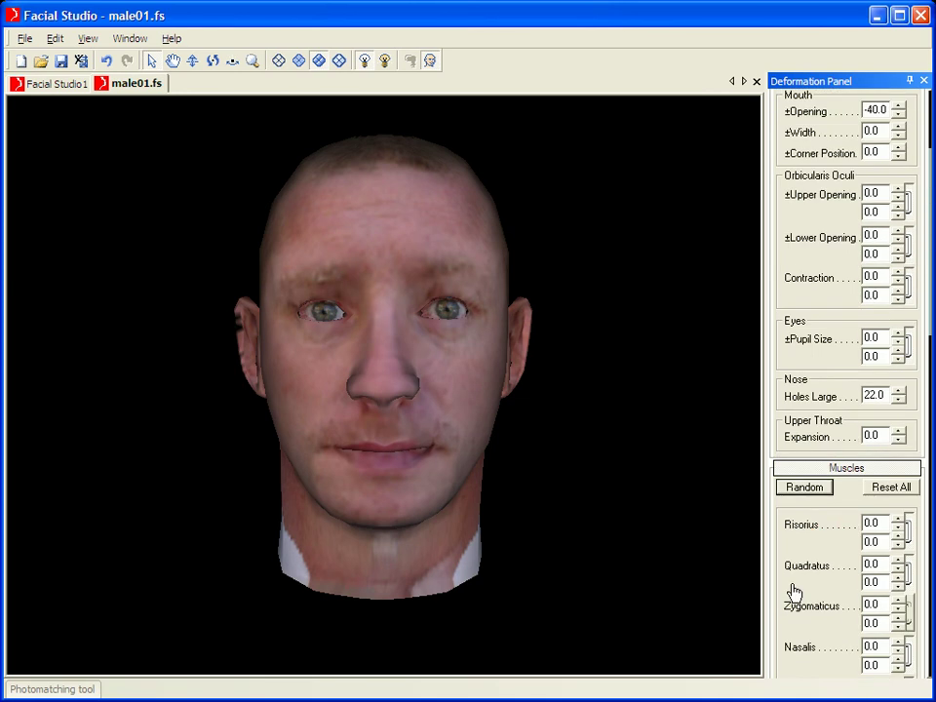
{"action": "left_click_drag", "start_coordinate": [794, 219], "coordinate": [786, 362]}
{"action": "scroll", "coordinate": [787, 363], "scroll_direction": "up", "scroll_amount": 2}
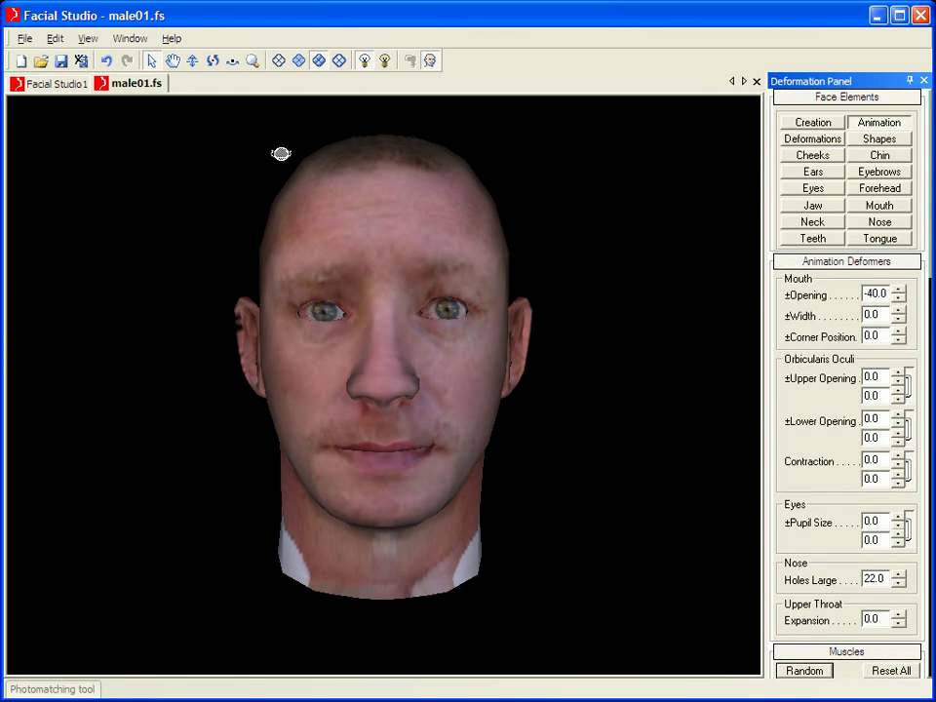
{"action": "left_click", "coordinate": [82, 61]}
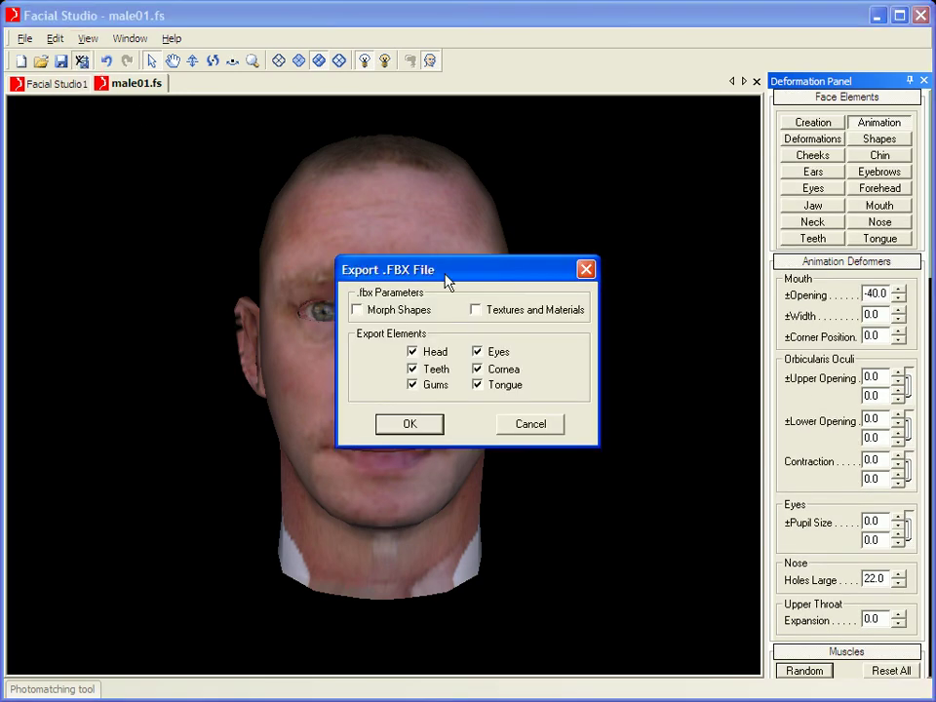
{"action": "left_click", "coordinate": [530, 425]}
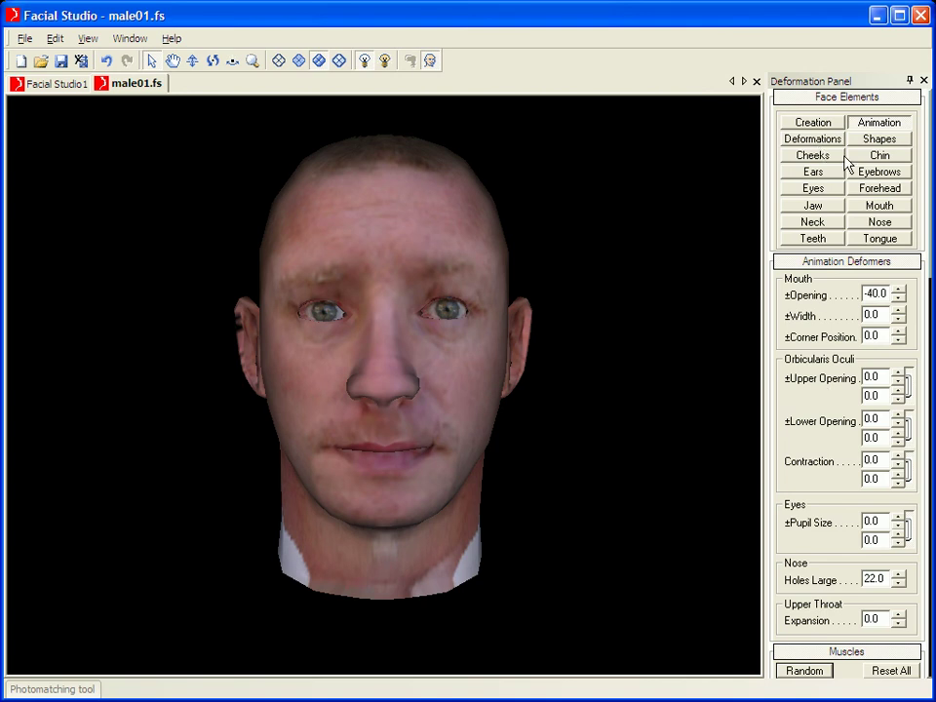
Set the Lower Height of both ears to 26.0 and their X Rotation to -55.0, and turn the head to check them
{"action": "left_click", "coordinate": [815, 174]}
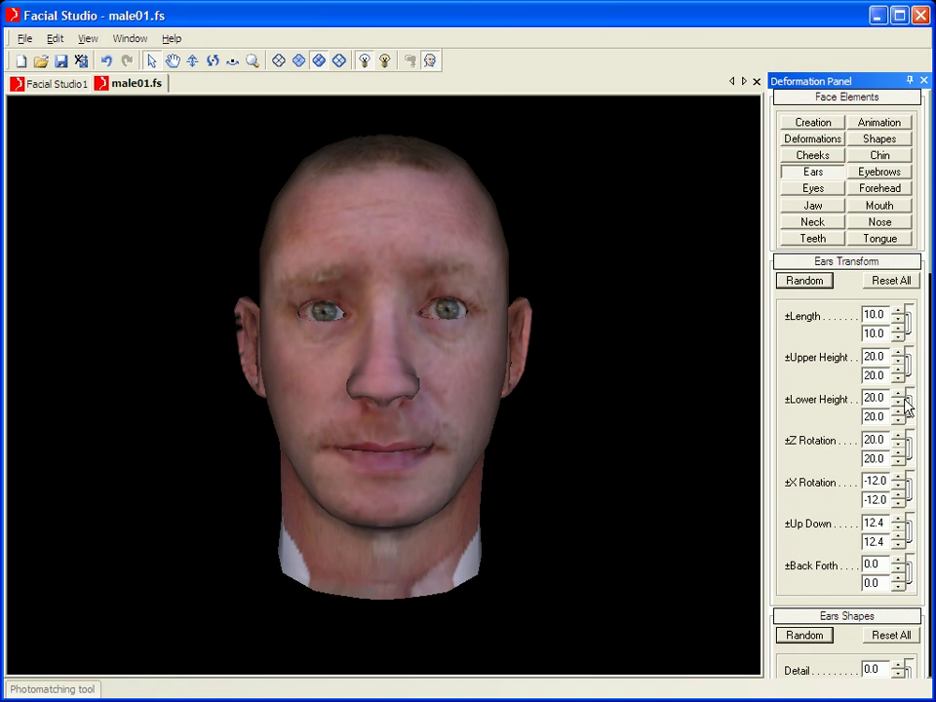
{"action": "mouse_move", "coordinate": [898, 394]}
{"action": "left_mouse_down"}
{"action": "mouse_move", "coordinate": [905, 339]}
{"action": "mouse_move", "coordinate": [900, 387]}
{"action": "left_mouse_up"}
{"action": "left_click_drag", "start_coordinate": [904, 488], "coordinate": [885, 621]}
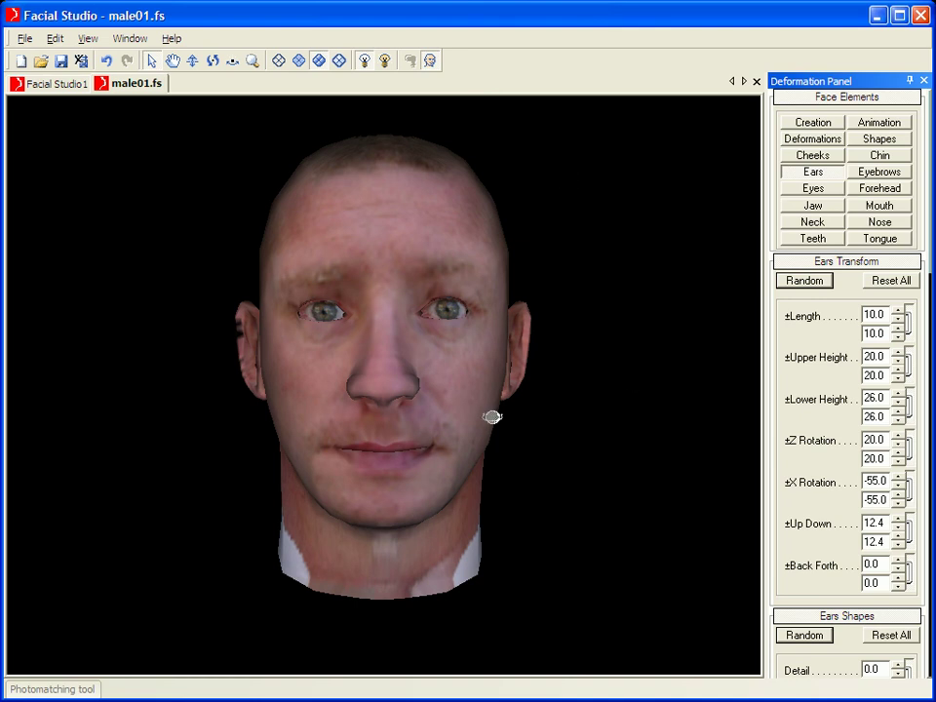
{"action": "left_click_drag", "start_coordinate": [436, 363], "coordinate": [289, 387]}
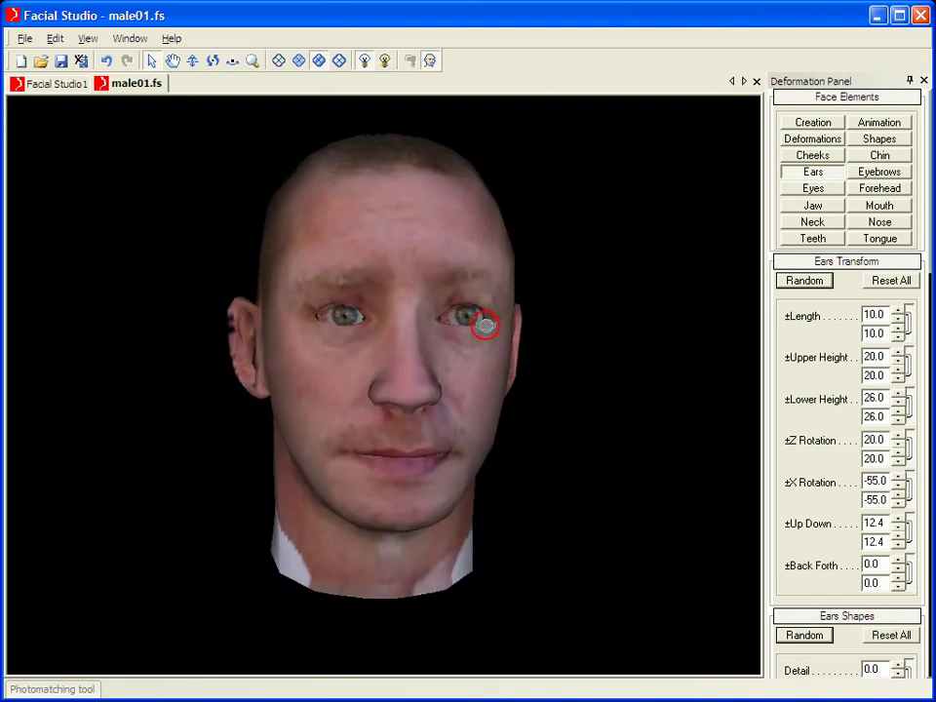
{"action": "left_click_drag", "start_coordinate": [485, 320], "coordinate": [438, 310]}
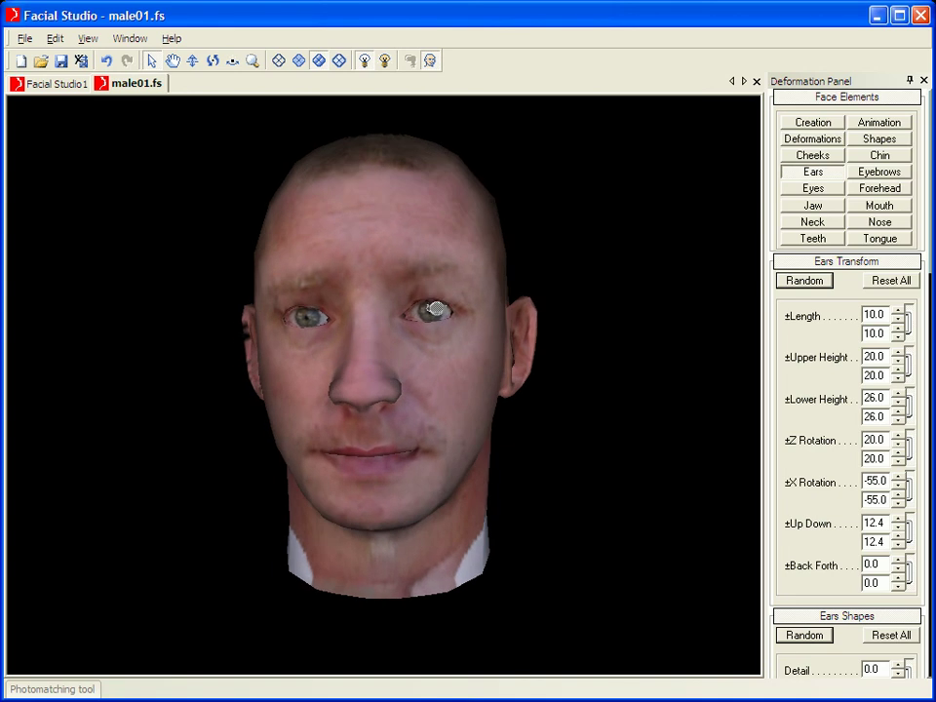